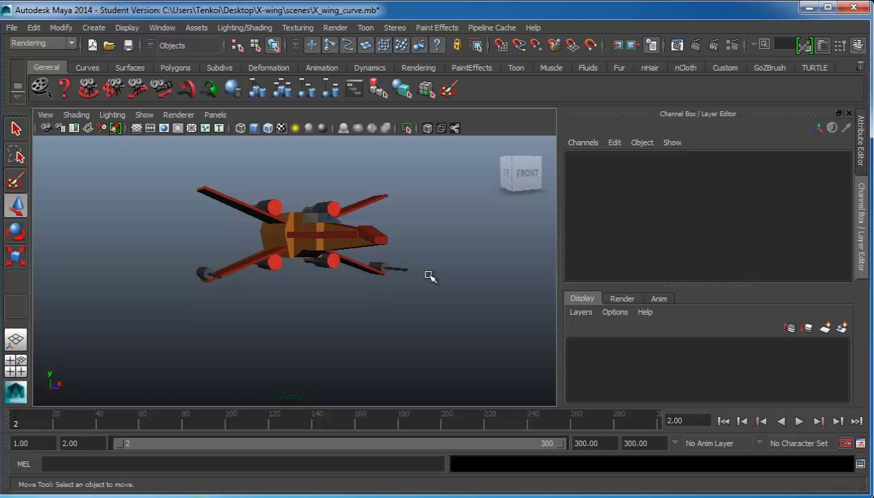
- Open the Outliner and place its window beside the X-wing model
left_click_drag(429, 276, 360, 287, "alt")
left_click_drag(185, 271, 276, 249, "alt")
left_click(130, 28)
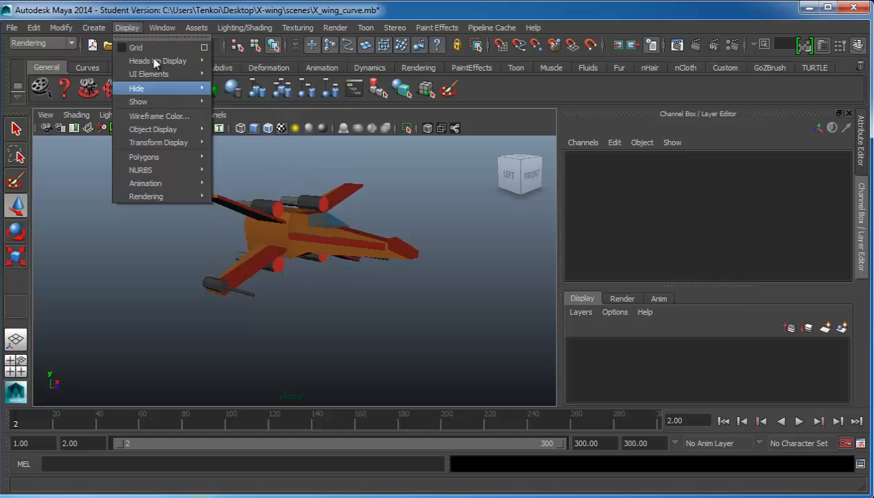
mouse_move(162, 28)
left_click(178, 128)
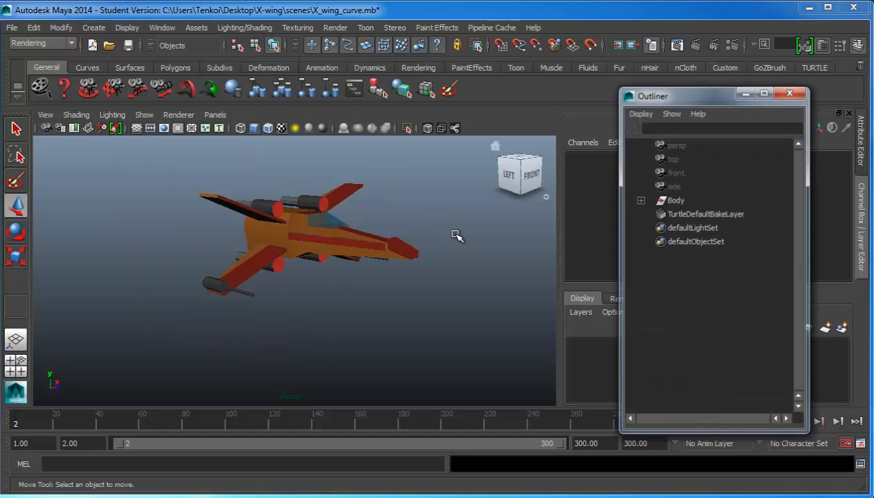
left_click(421, 269)
mouse_move(421, 269)
left_mouse_down("alt")
mouse_move(328, 272)
mouse_move(219, 250)
mouse_move(186, 256)
mouse_move(296, 276)
mouse_move(416, 258)
mouse_move(408, 261)
left_mouse_up("alt")
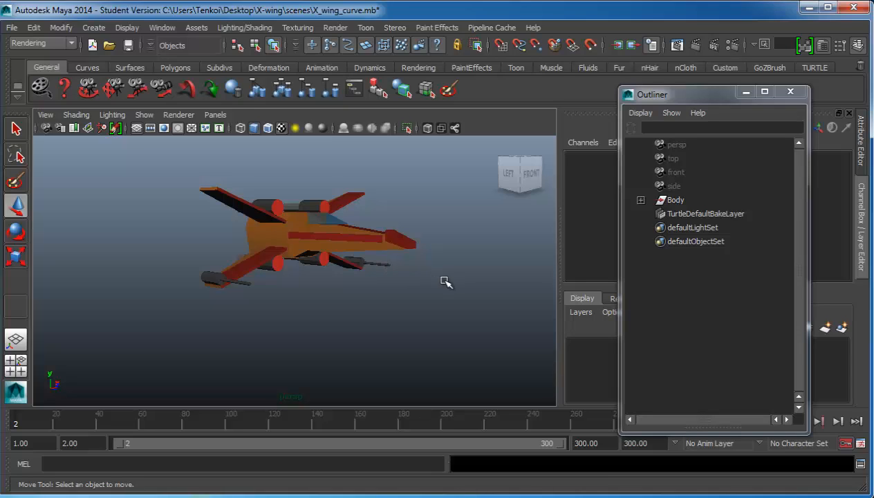
left_click_drag(445, 283, 387, 285, "alt")
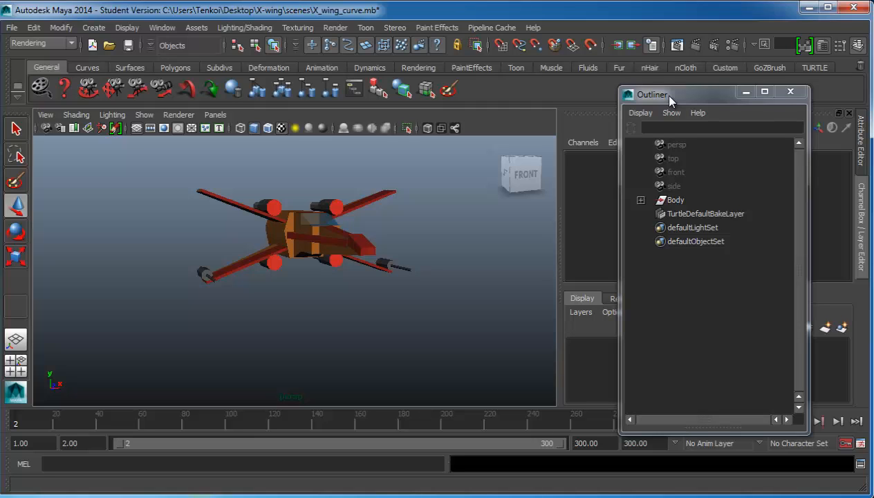
left_click_drag(669, 98, 624, 91)
- Examine the Body group's hierarchy in the Outliner, including Wings and its subgroups group4 and group5
left_click(597, 195)
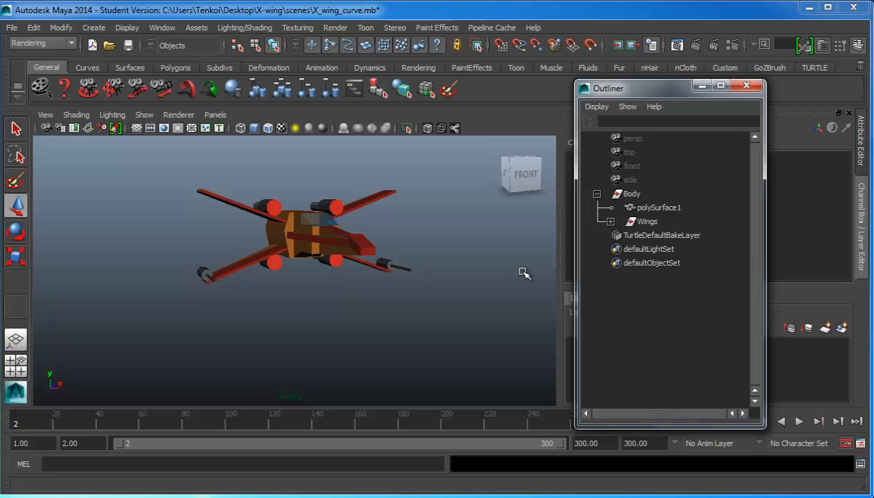
left_click(596, 194)
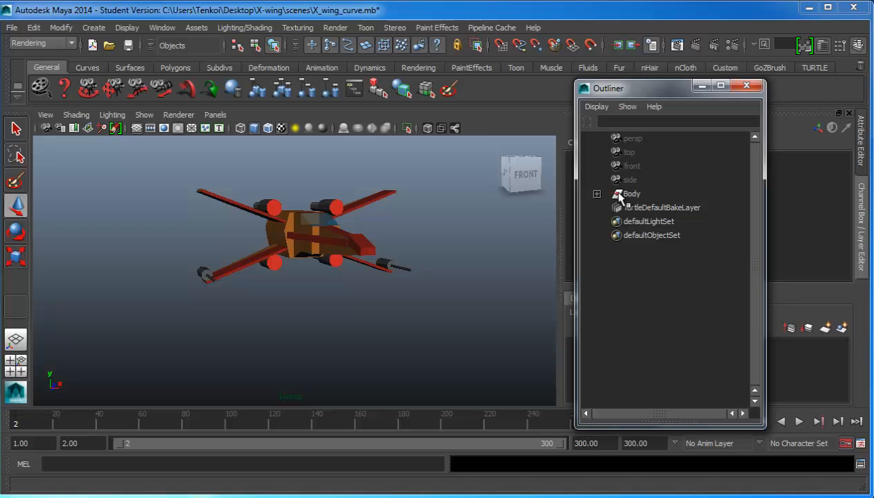
left_click(630, 195)
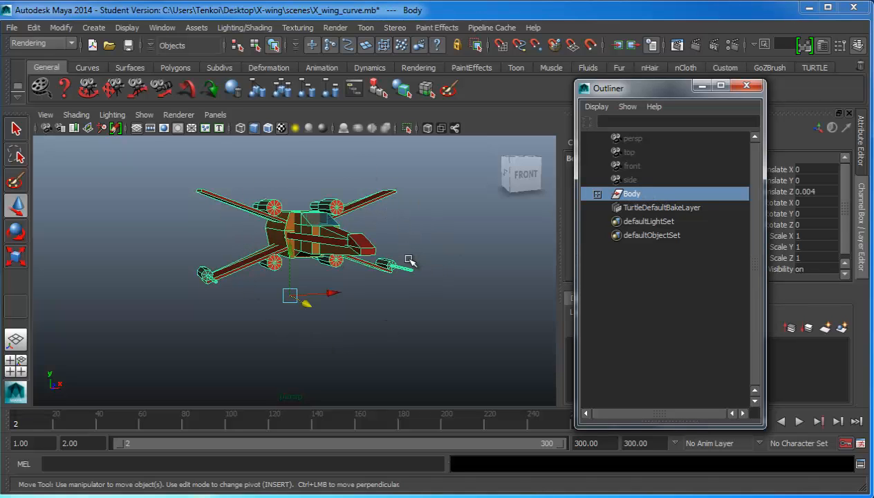
left_click(598, 194)
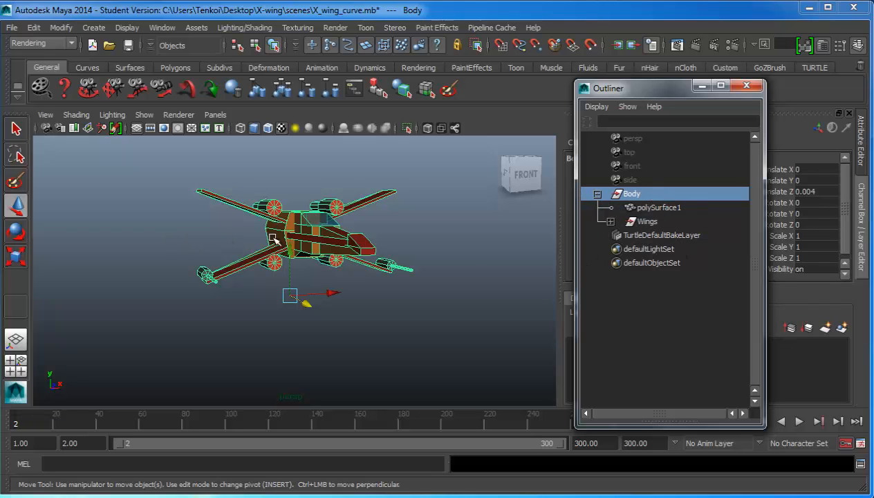
left_click(611, 222)
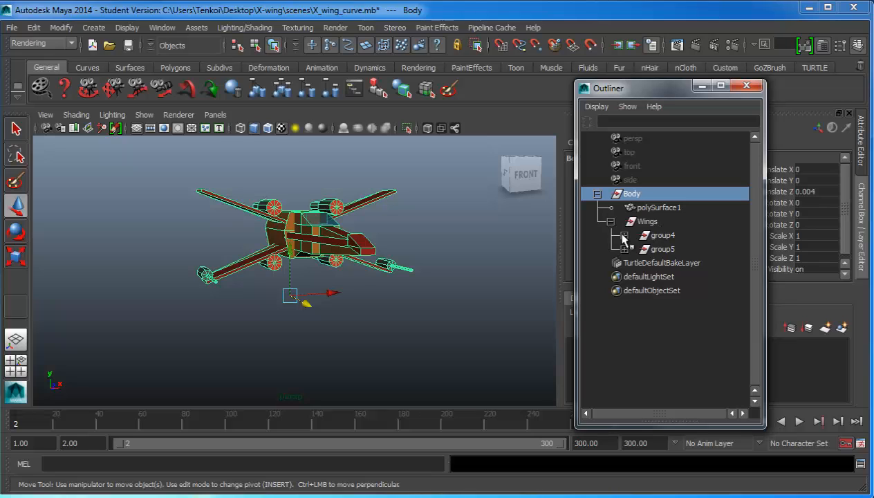
left_click(624, 236)
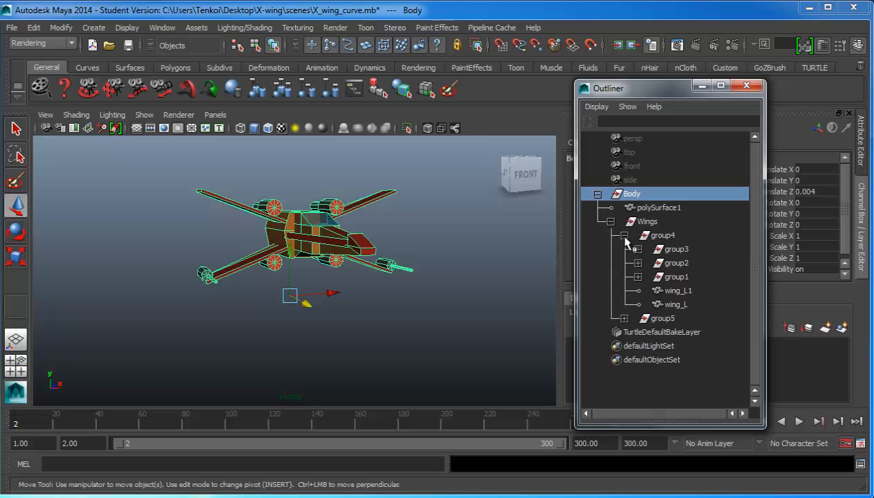
left_click(625, 319)
scroll(754, 339, "down", 3)
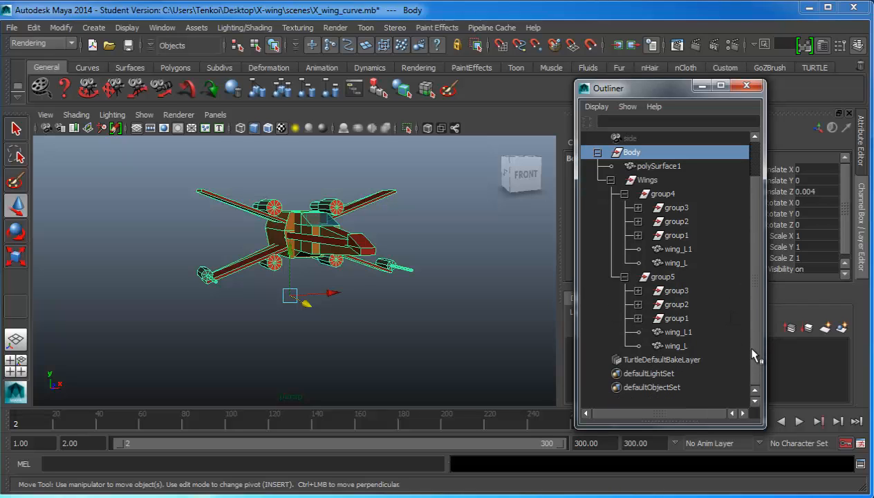
scroll(755, 328, "up", 3)
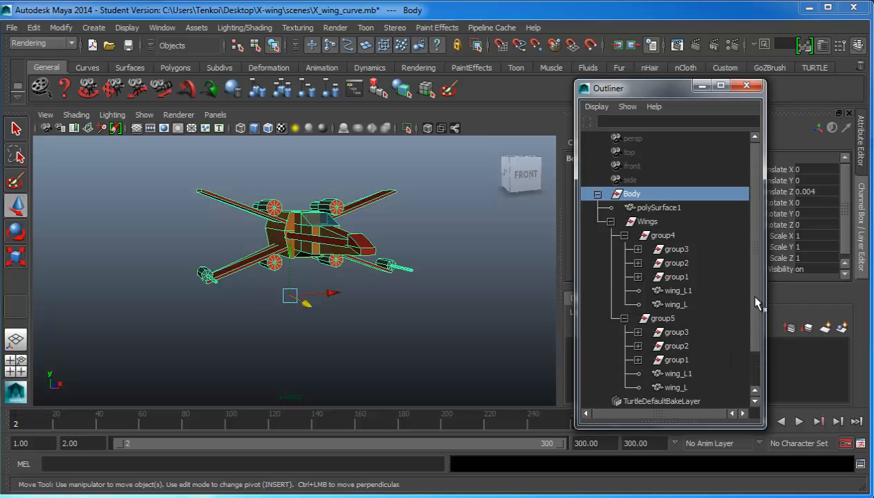
left_click(598, 194)
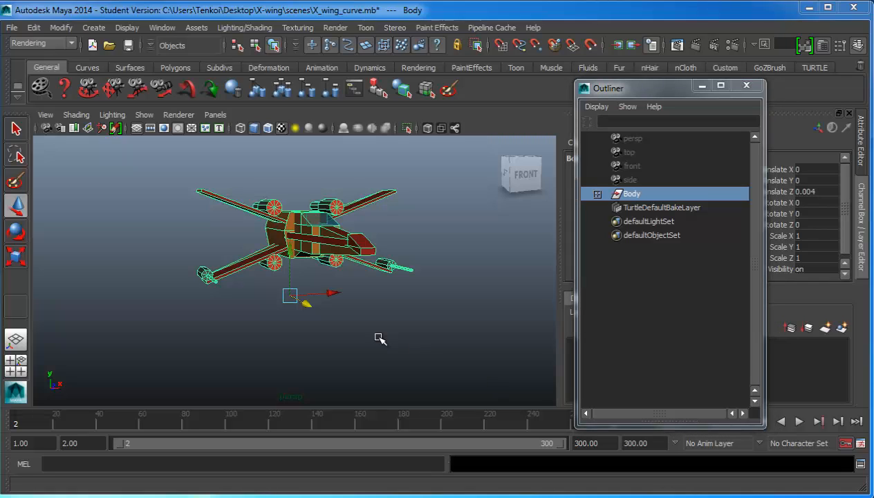
- Move the Body group's pivot into the fuselage in the side view, about 5.4 cm along Y and 5 cm along Z
left_click_drag(363, 338, 284, 331, "alt")
left_click(335, 332)
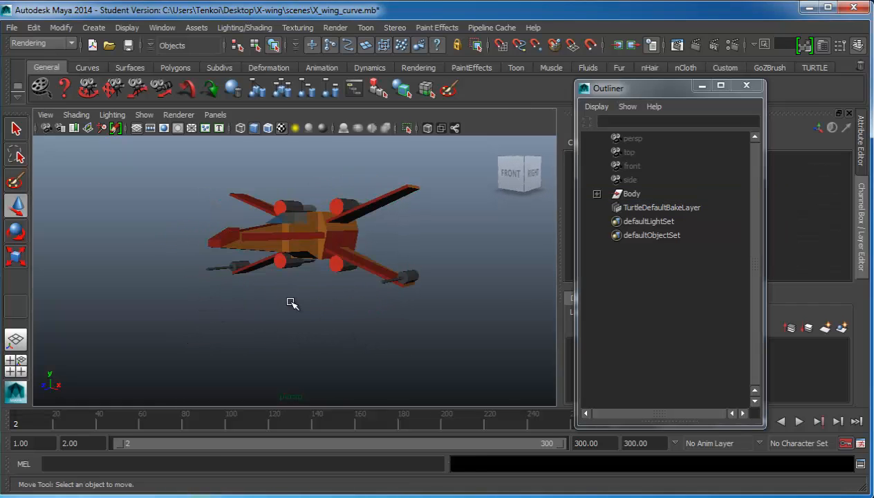
left_click(625, 194)
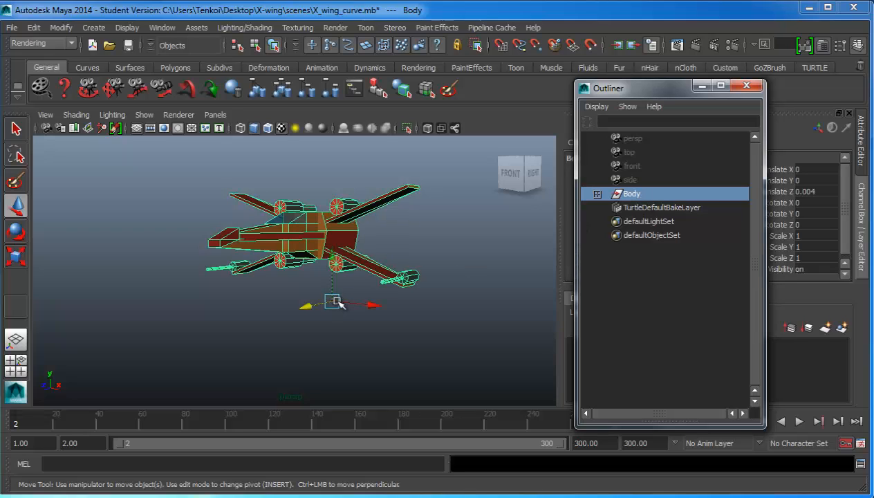
key("Insert")
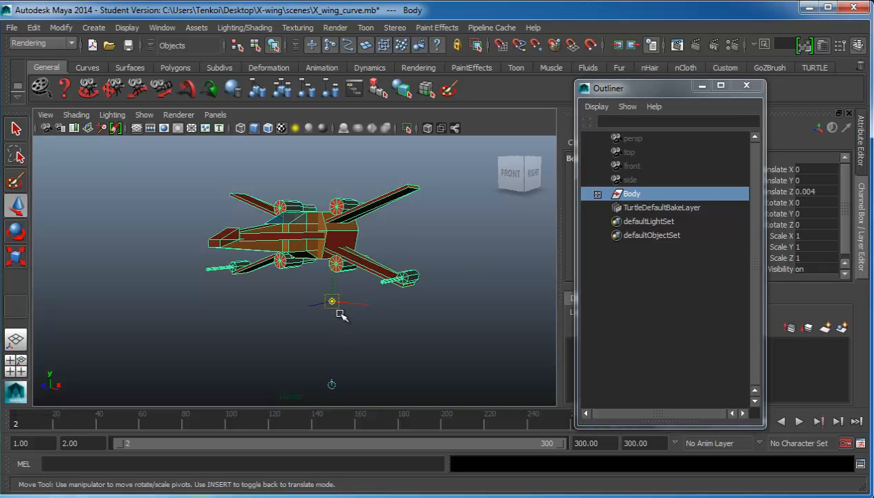
key("space")
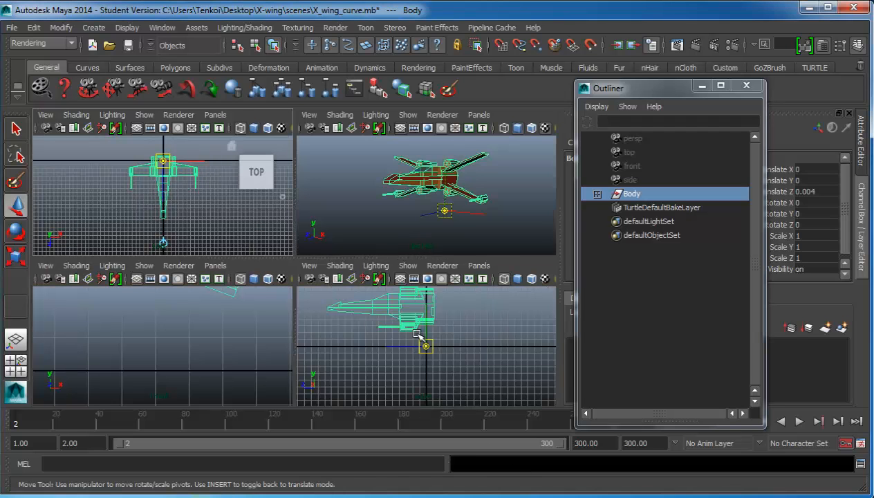
left_click_drag(408, 348, 392, 298)
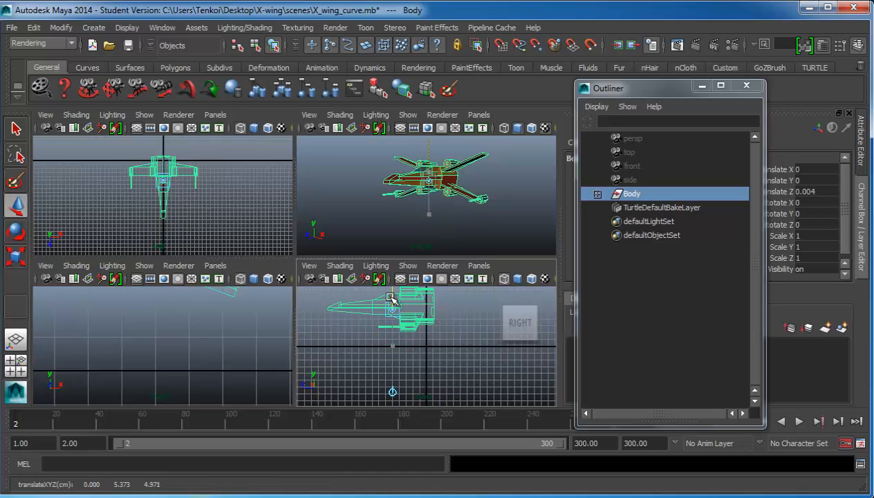
scroll(414, 209, "up", 3)
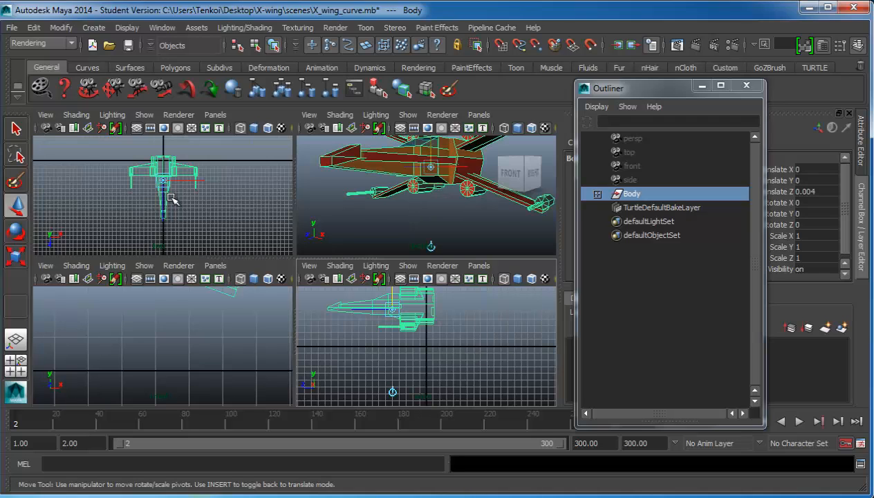
- Shift the Body group's pivot slightly toward the ship's rear in the top view, check it in all views, and leave pivot editing
scroll(172, 200, "up", 2)
key("space")
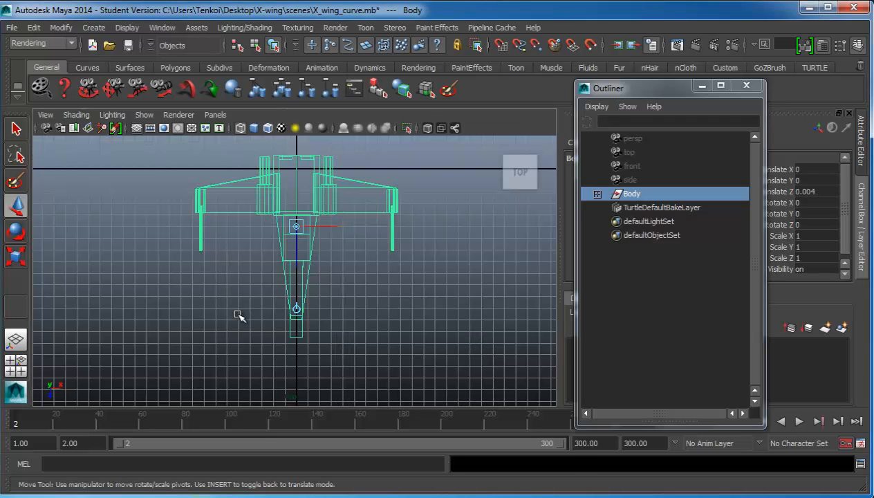
left_click(298, 284)
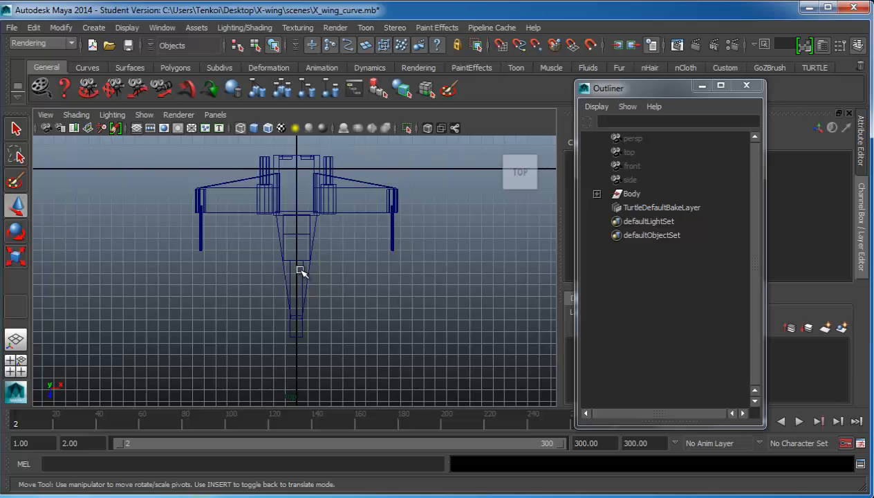
key("ctrl+z")
left_click_drag(298, 251, 299, 240)
key("space")
key("space")
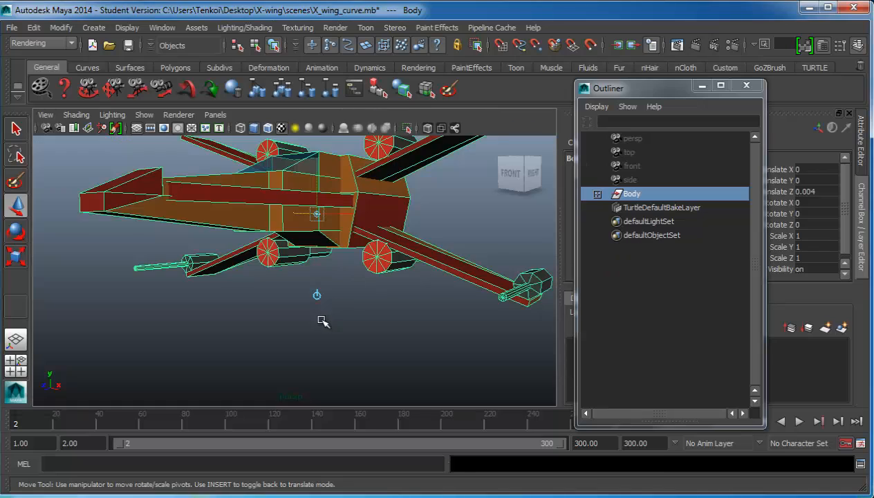
left_click_drag(323, 321, 208, 361, "alt")
key("space")
key("space")
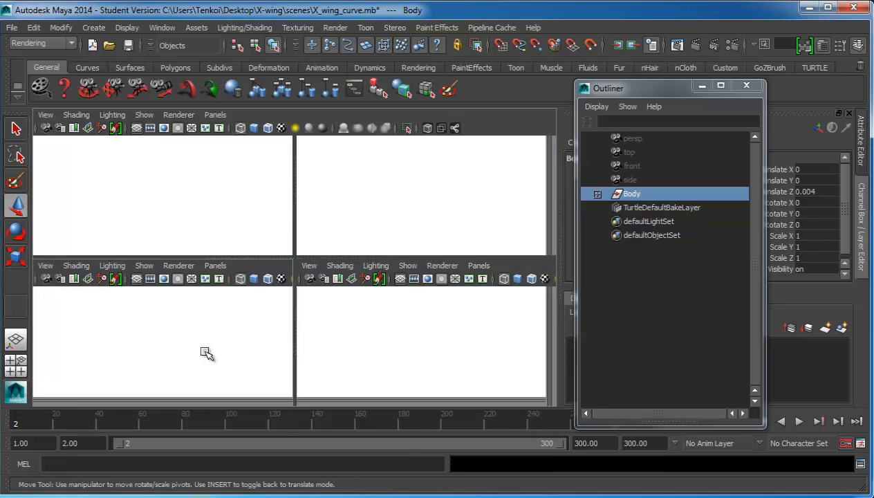
key("space")
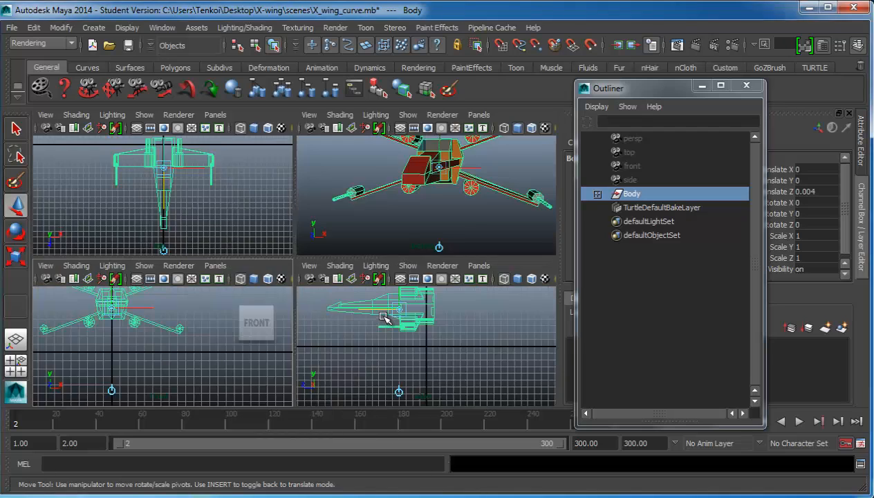
key("space")
key("space")
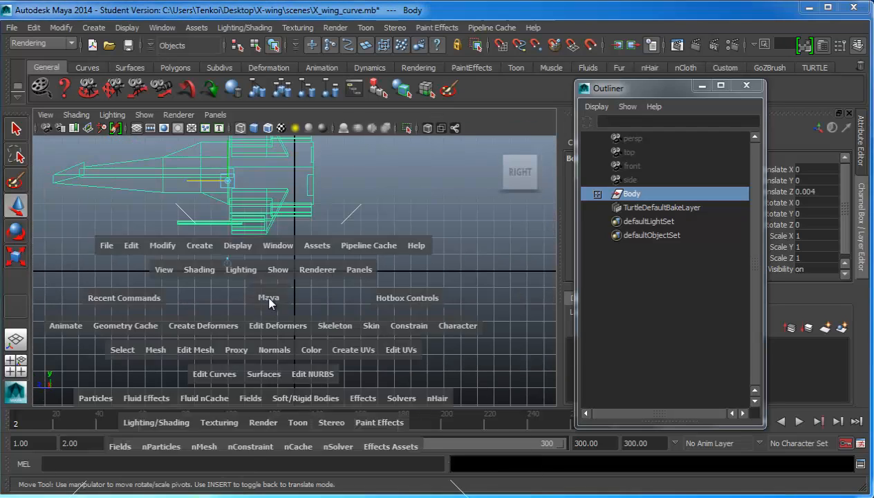
key("space")
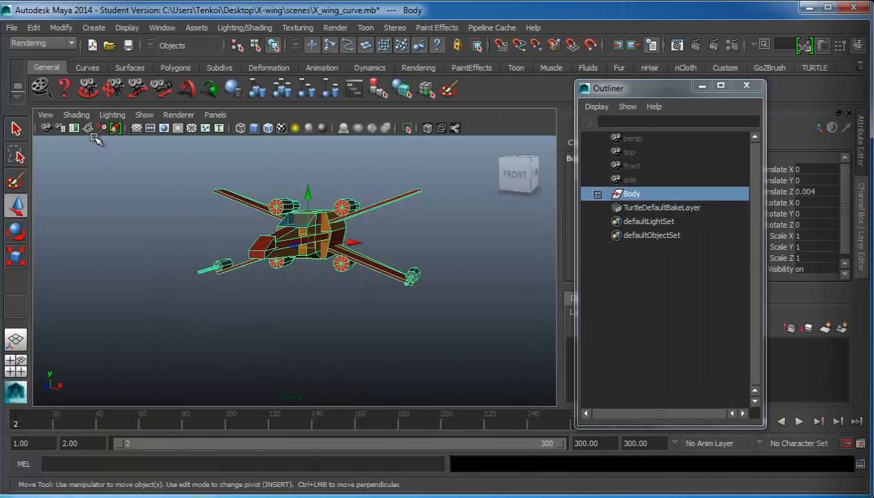
- Create a locator and rename it Secondary_control
left_click(61, 27)
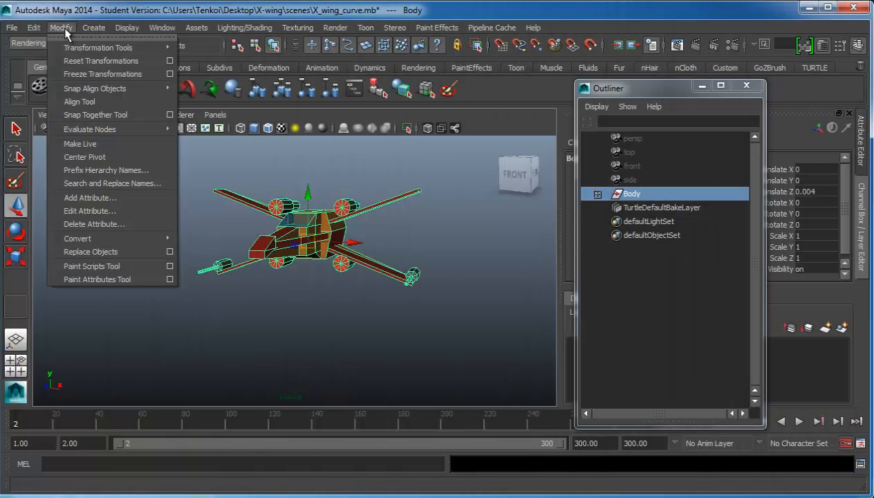
mouse_move(93, 27)
left_click(126, 259)
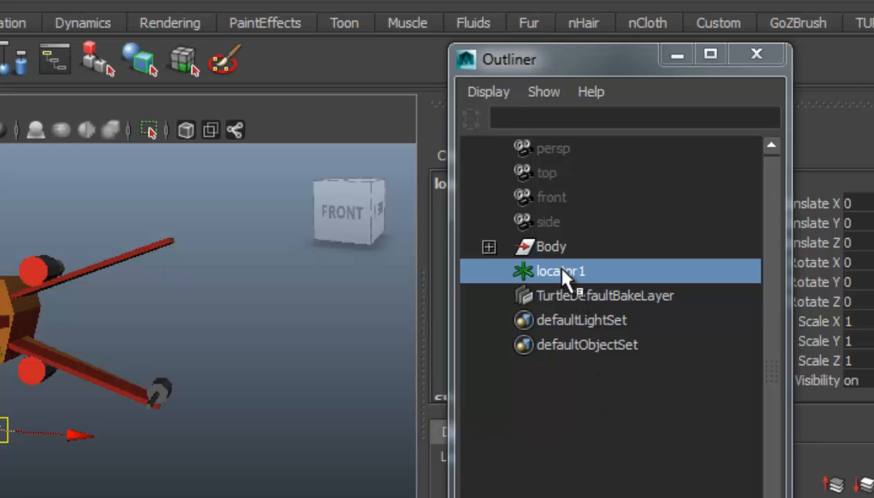
double_click(563, 269)
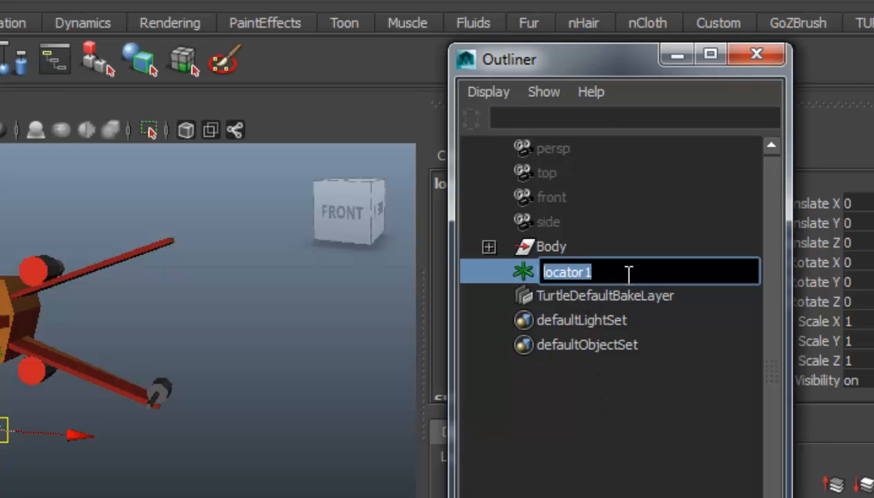
type("Seco")
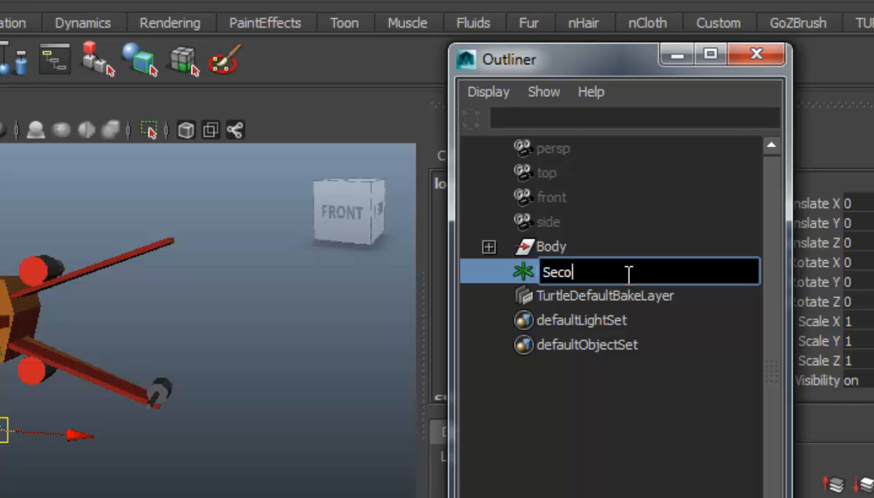
type("ndary control")
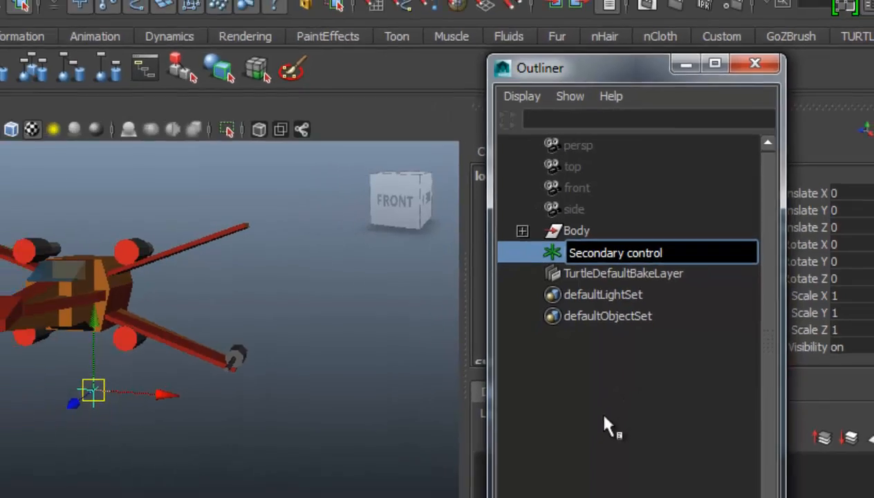
left_click(582, 460)
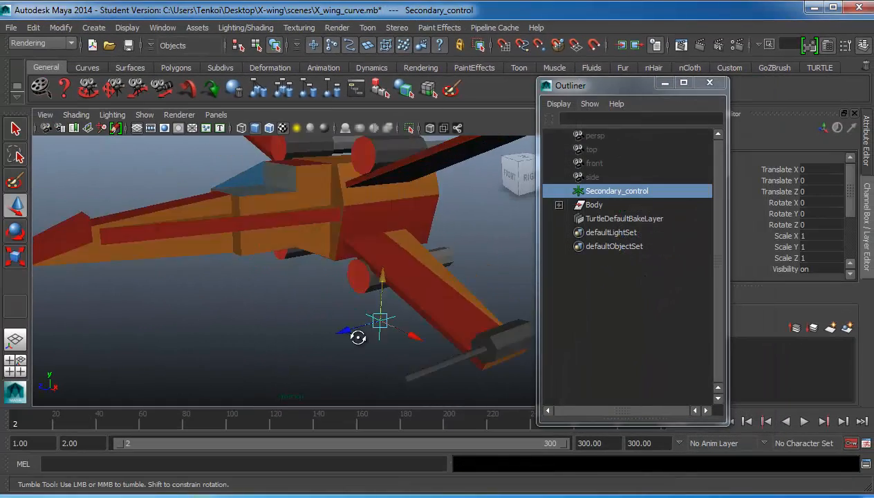
- Move the Secondary_control locator into the fuselage in the side view, to about 5.414 in Translate Y and 5.497 in Translate Z
left_click_drag(355, 335, 418, 327, "alt")
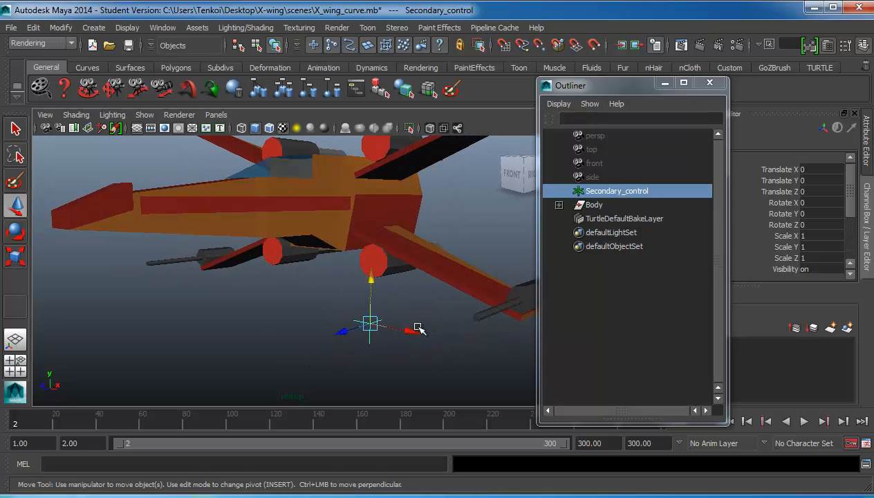
key("space")
key("space")
scroll(388, 325, "up", 2)
scroll(388, 325, "down", 3)
key("space")
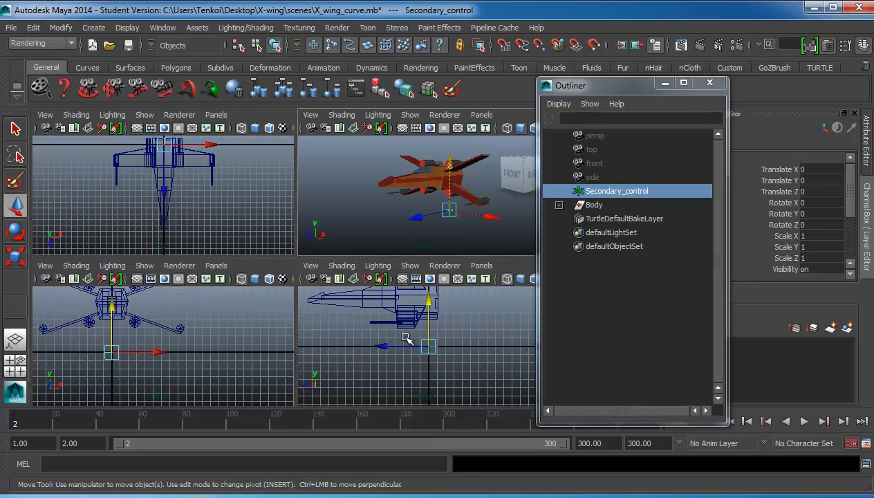
mouse_move(385, 349)
left_mouse_down()
mouse_move(343, 344)
mouse_move(389, 320)
mouse_move(384, 280)
left_mouse_up()
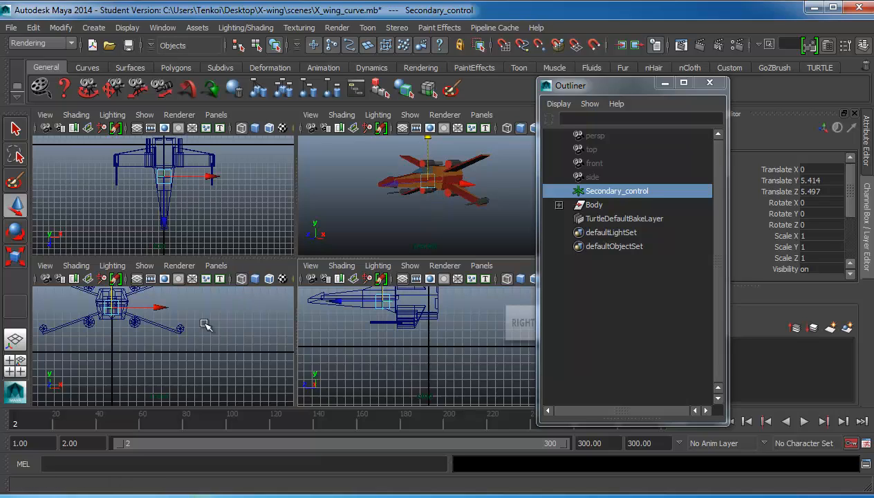
- Fine-tune the Secondary_control locator's placement to about 4.657 in Translate Y and 5.621 in Translate Z, and return to the perspective view
left_click_drag(112, 294, 113, 300)
scroll(245, 373, "up", 3)
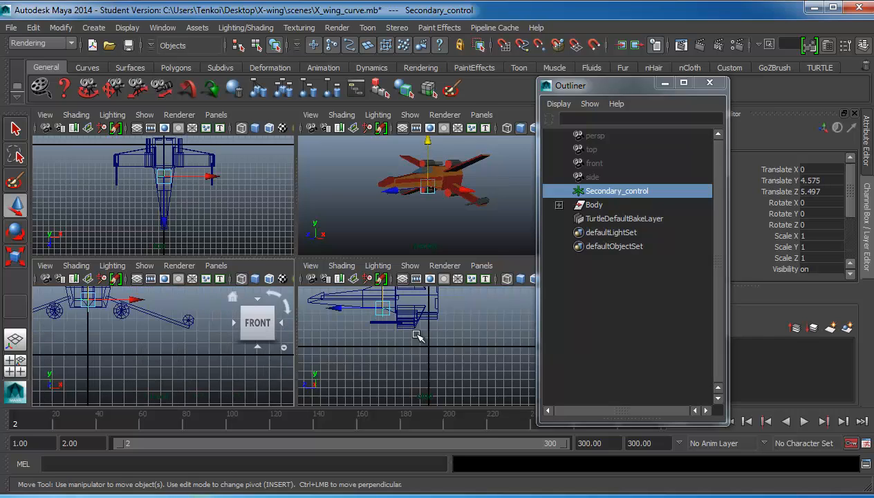
key("space")
left_click_drag(176, 194, 201, 168)
key("space")
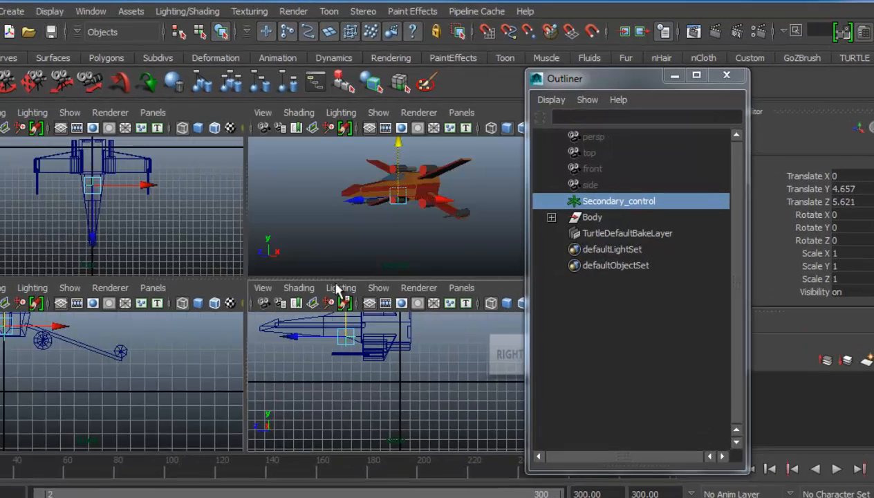
key("space")
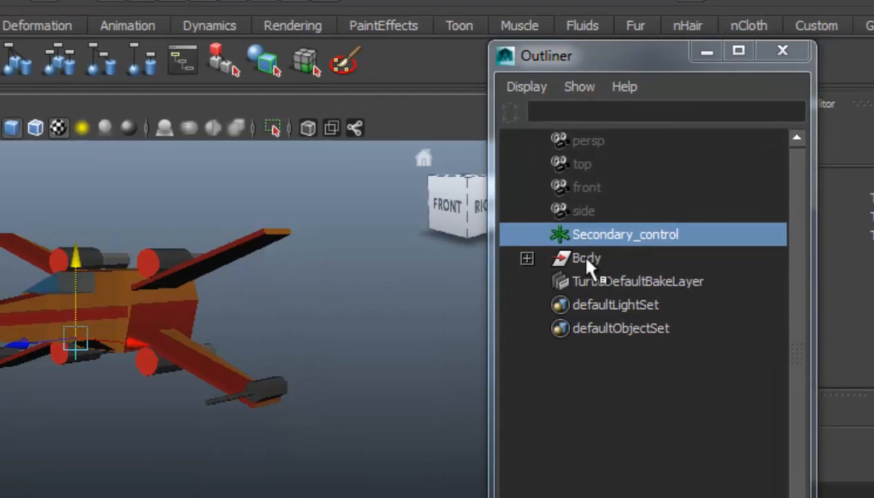
- Parent the Body group under the Secondary_control locator in the Outliner
left_click(586, 259)
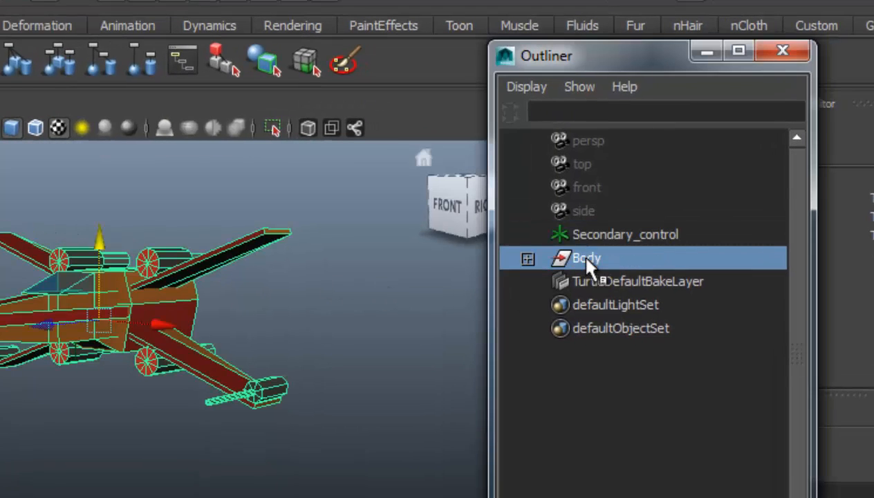
middle_click_drag(586, 258, 598, 238)
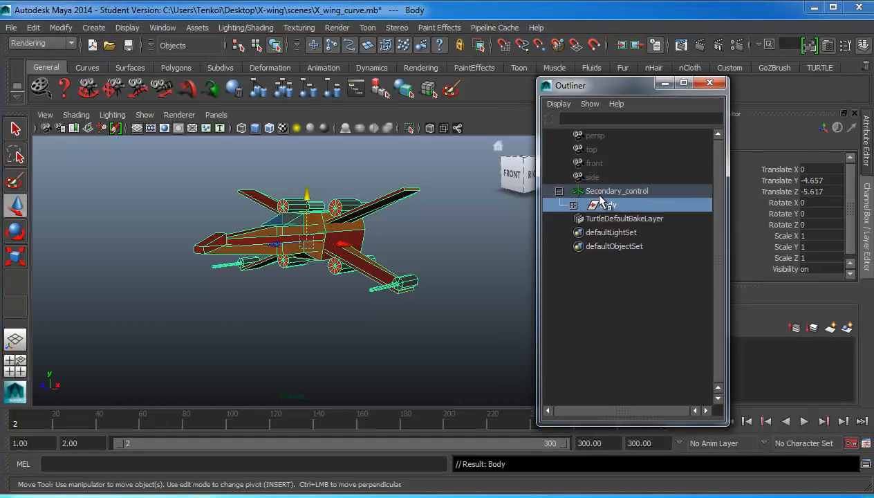
middle_click_drag(606, 210, 604, 199)
- Move Secondary_control forward to about 8.692 in Translate Z, test a vertical move, and undo the vertical move
left_click(614, 192)
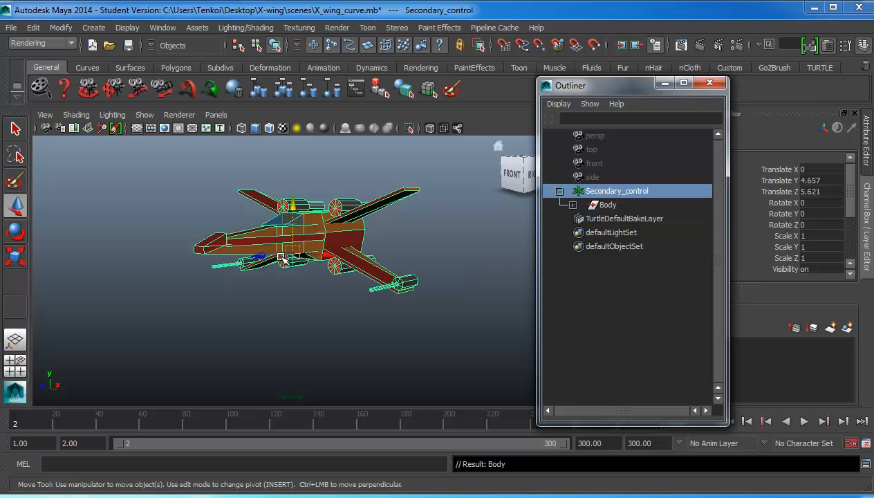
mouse_move(255, 256)
left_mouse_down()
mouse_move(202, 265)
mouse_move(239, 251)
left_mouse_up()
left_click_drag(263, 224, 285, 217)
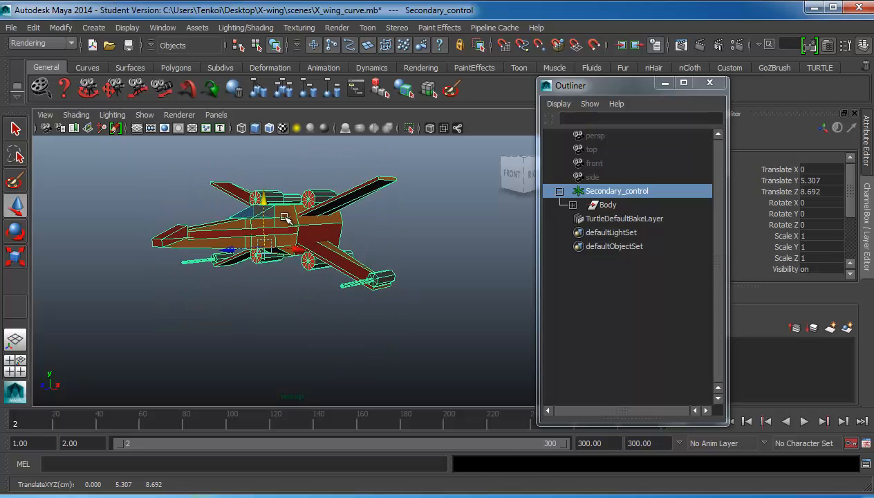
key("ctrl+z")
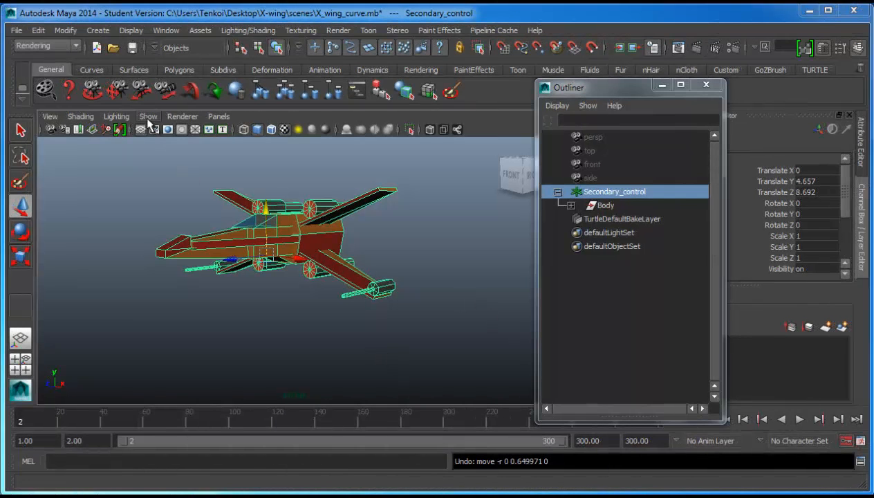
- Create a NURBS circle and turn on the grid display
left_click(98, 30)
mouse_move(131, 67)
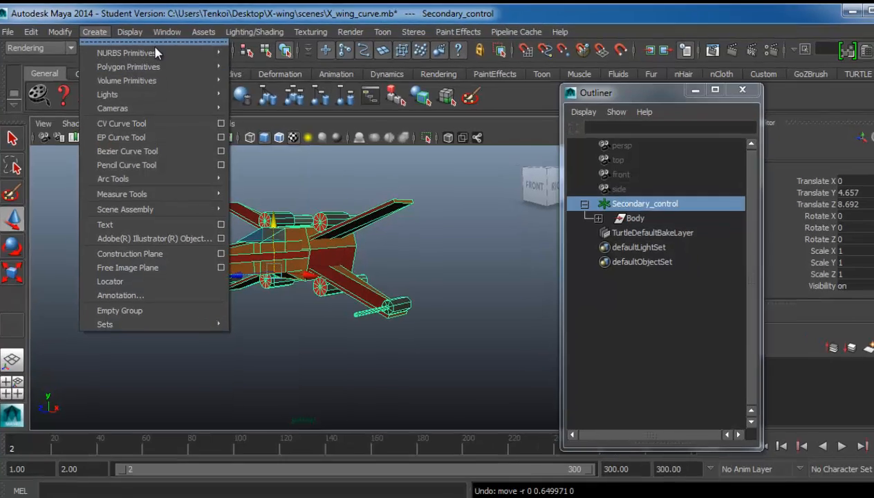
mouse_move(166, 50)
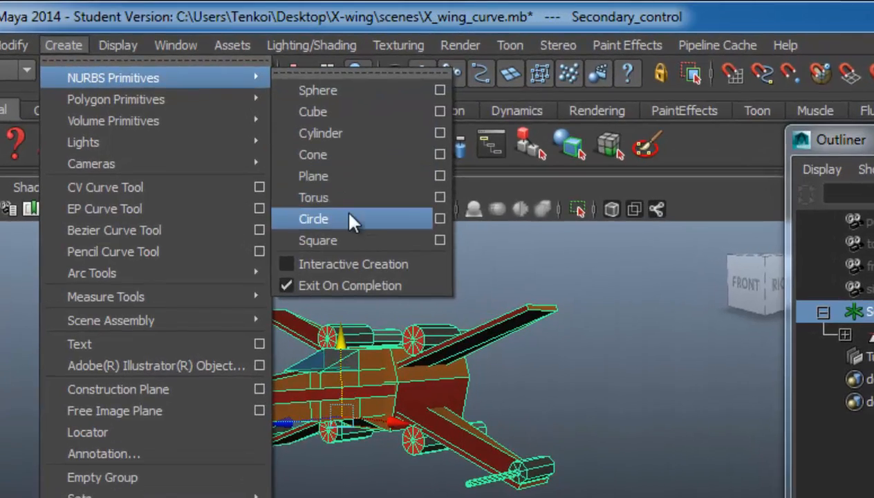
left_click(350, 220)
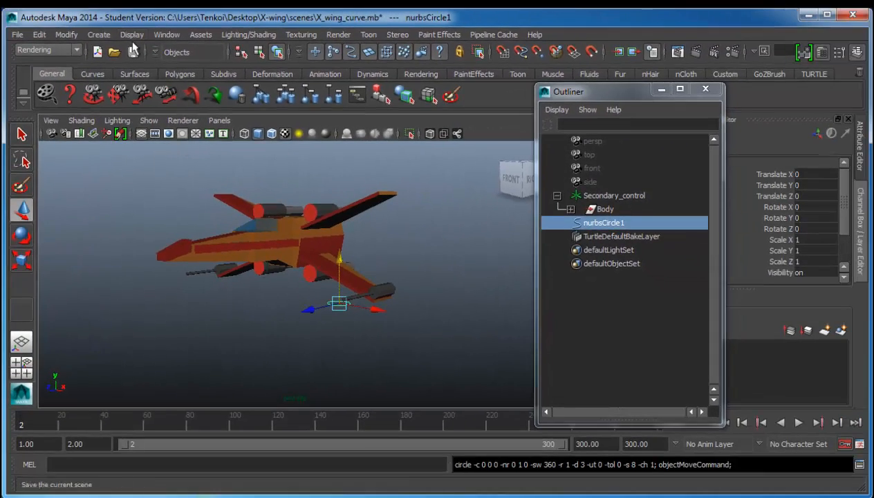
left_click(119, 35)
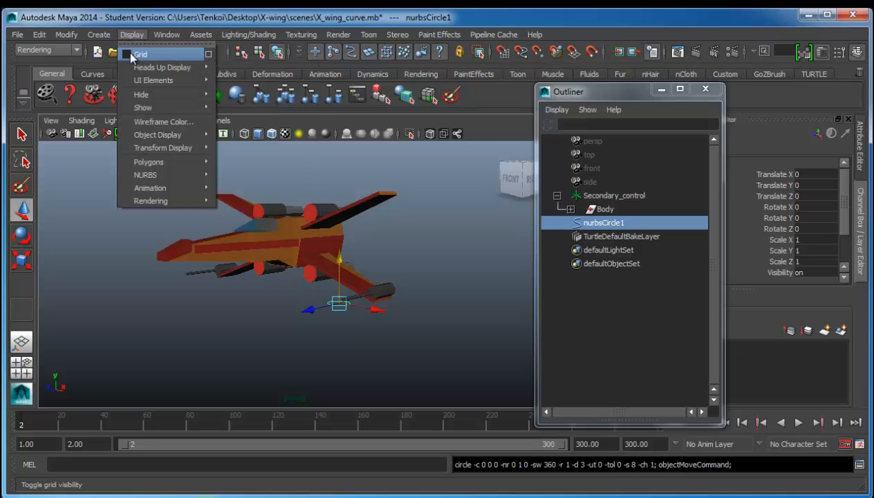
left_click(132, 54)
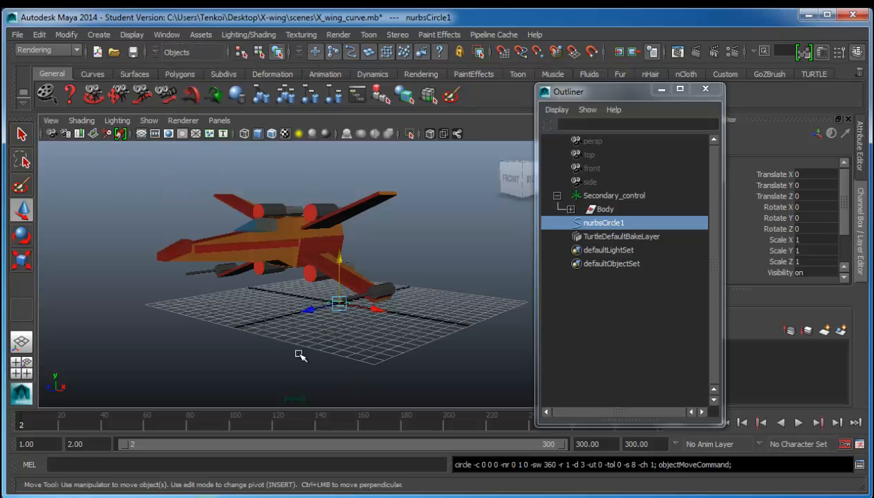
- Scale the NURBS circle uniformly to about 2.884 and move it to about 8.545 in Translate Z in the top view
left_click_drag(308, 309, 269, 330)
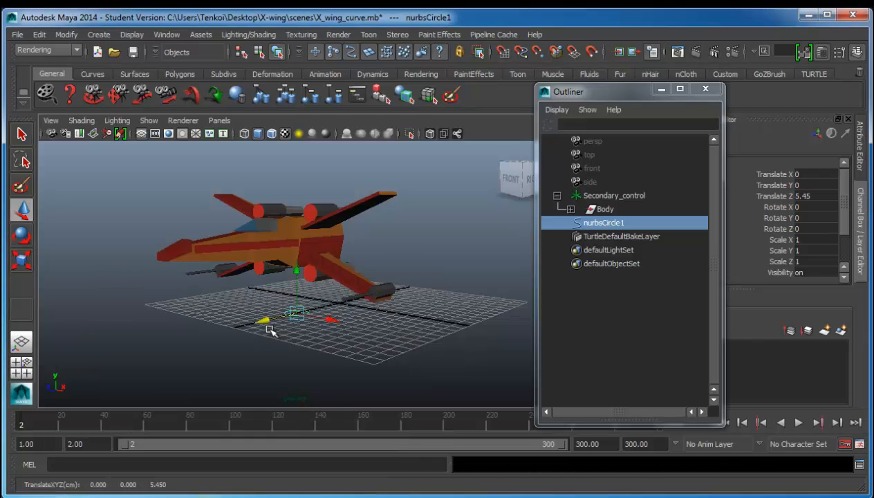
key("space")
key("space")
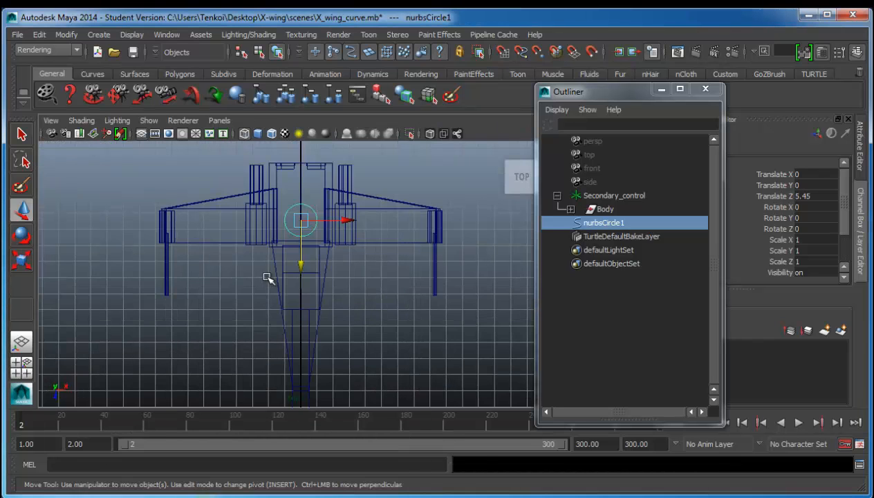
scroll(269, 278, "down", 2)
key("r")
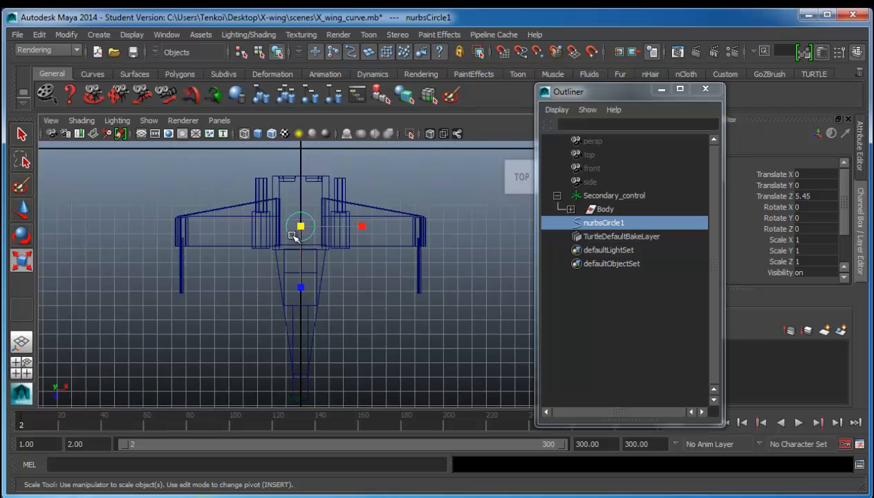
left_click_drag(300, 227, 311, 367)
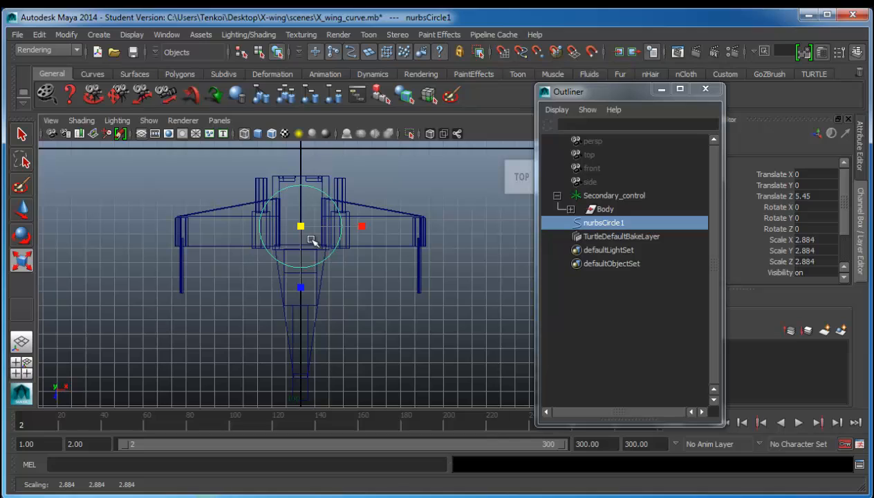
key("w")
left_click_drag(303, 273, 304, 313)
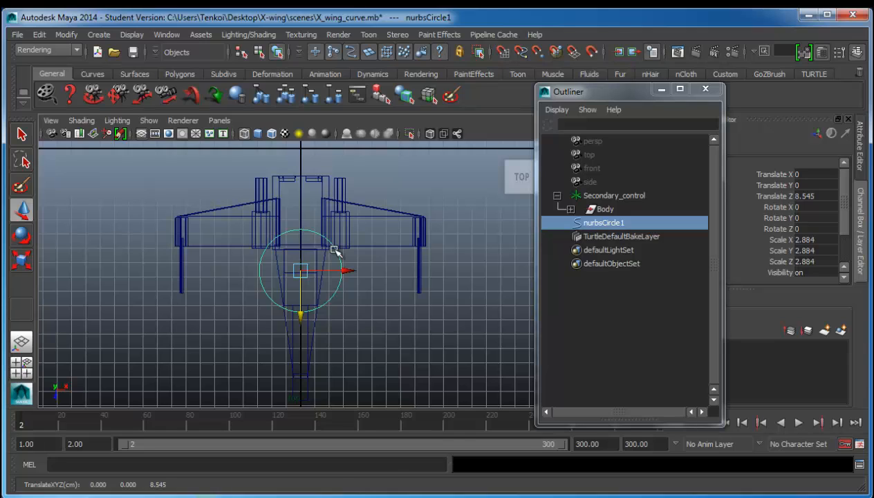
- Edit the circle's control vertices, stretching the front three toward the ship's nose and the rear three behind the engines
right_click_drag(334, 251, 291, 250)
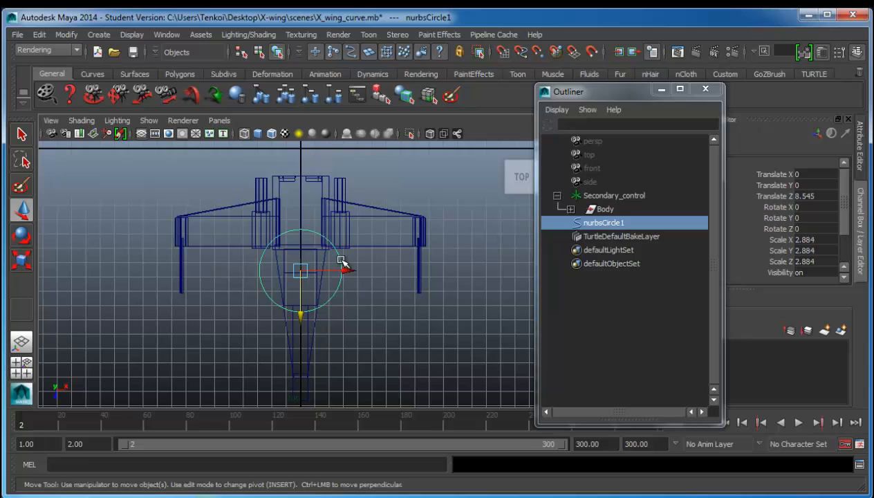
right_click_drag(343, 261, 302, 259)
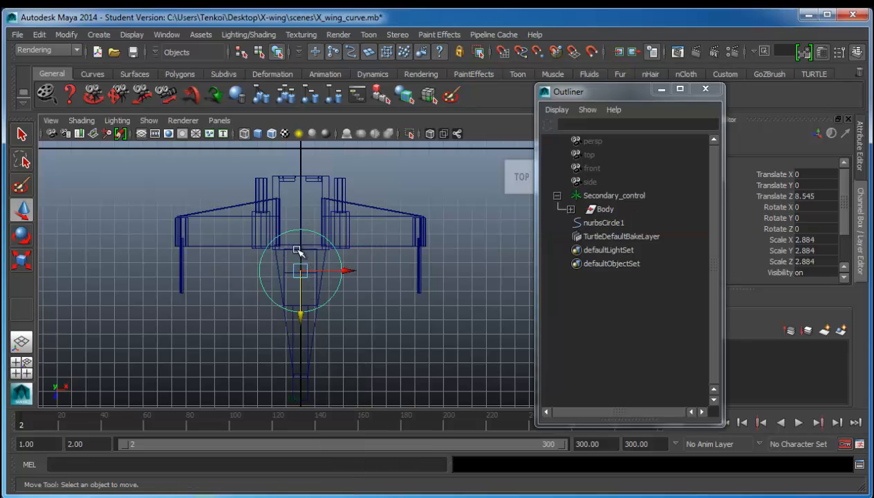
left_click_drag(349, 349, 254, 298)
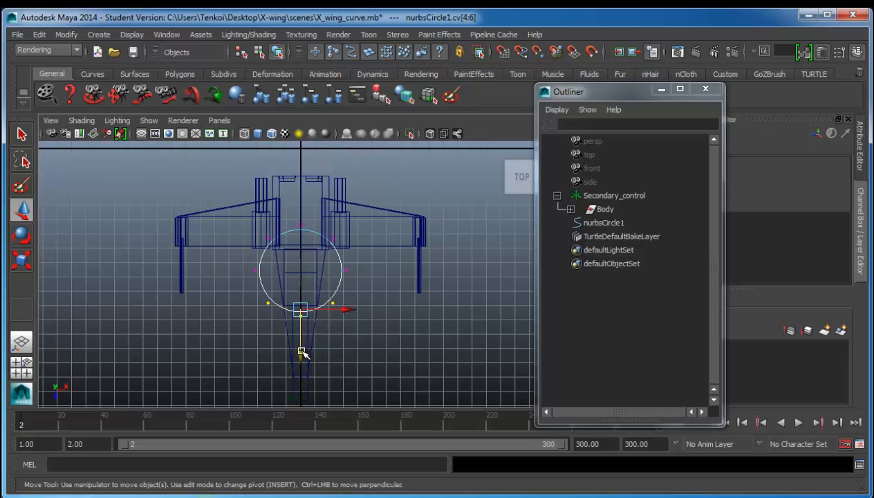
left_click_drag(303, 353, 302, 419)
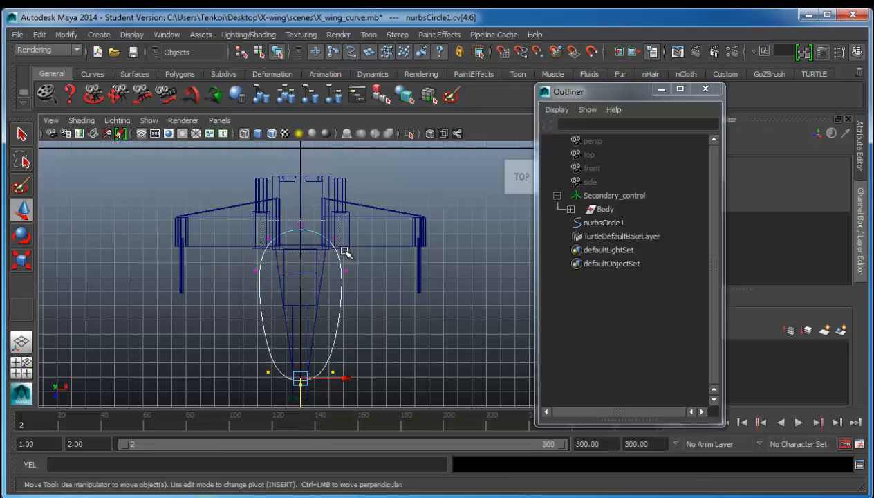
left_click_drag(344, 252, 256, 219)
left_click_drag(301, 276, 302, 218)
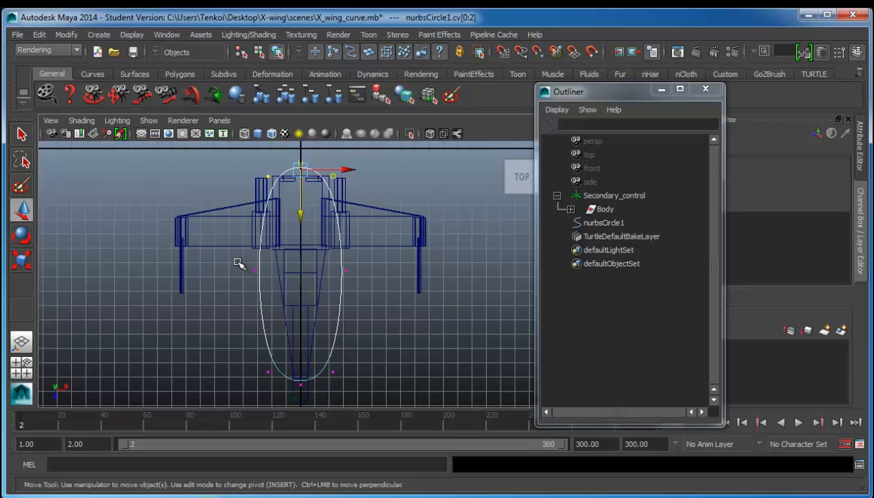
- Widen the curve's middle control vertices, pull the front side pair back, and extend the tip vertex to about 23.218 along Z beyond the nose
left_click_drag(240, 264, 380, 291)
key("r")
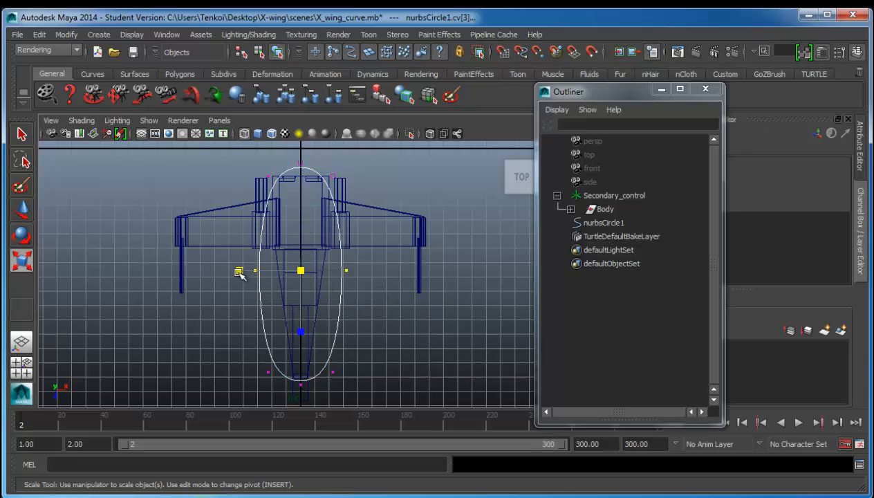
left_click_drag(240, 271, 223, 271)
left_click_drag(244, 352, 302, 325)
key("w")
scroll(309, 354, "down", 1)
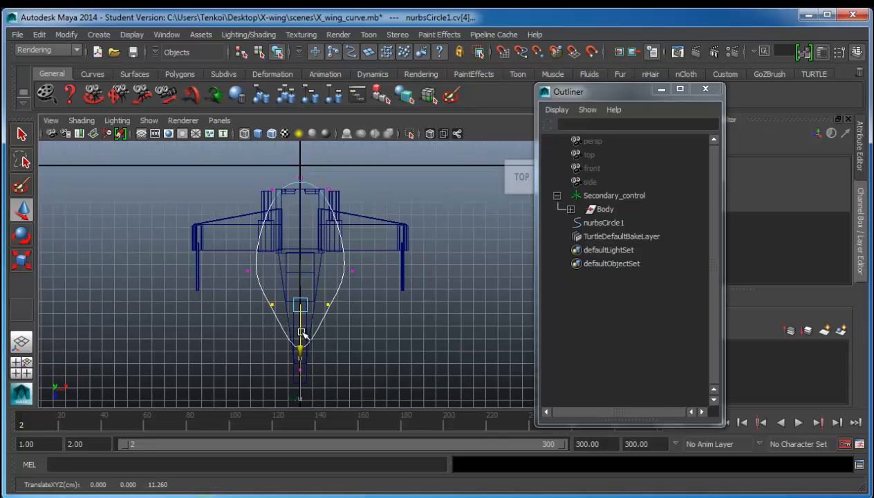
left_click_drag(265, 349, 324, 379)
left_click_drag(301, 395, 298, 460)
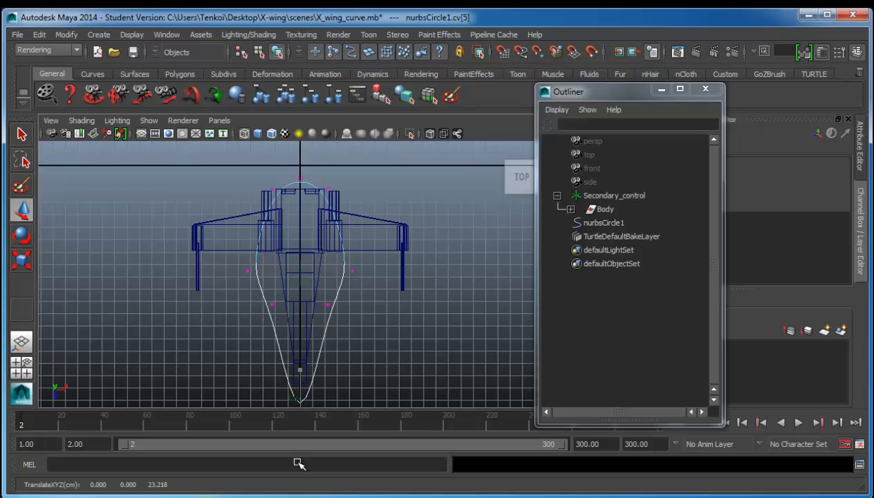
- Shift the curve's front side pair of control vertices slightly toward the nose and narrow the middle pair
left_click_drag(251, 295, 347, 318)
left_click_drag(312, 348, 305, 366)
left_click_drag(232, 257, 387, 294)
key("r")
left_click_drag(238, 270, 251, 270)
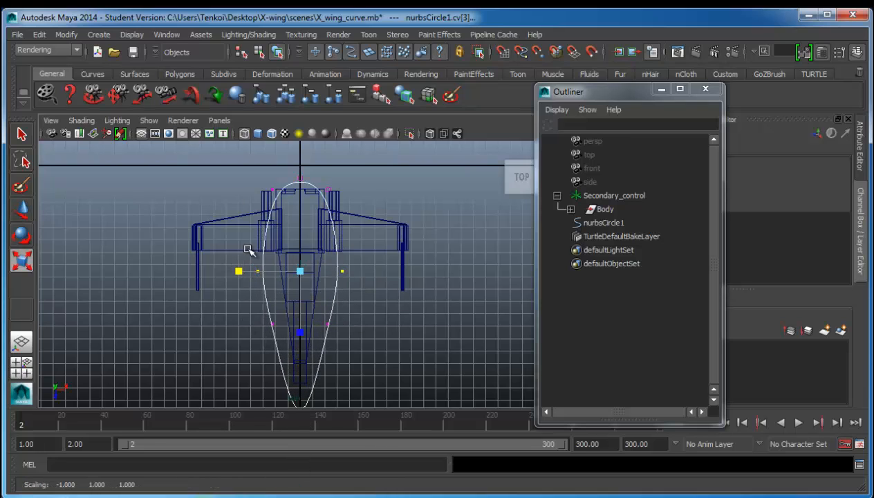
- Widen the curve's rear side control vertices and move the rear centre vertex back to about -0.416 along Z
left_click_drag(252, 183, 390, 190)
left_click_drag(286, 159, 309, 185)
key("w")
left_click_drag(302, 218, 302, 200)
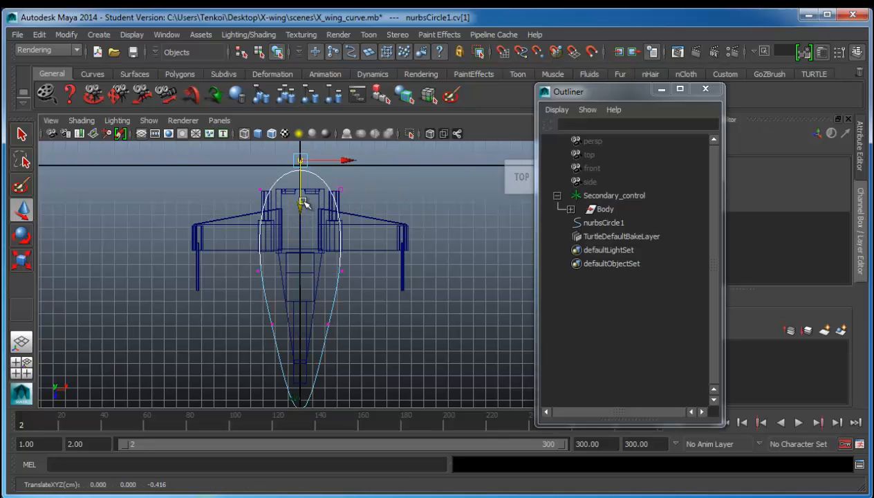
- Try raising the curve's rear centre vertex about 2.351 cm in the perspective view, and undo the move
key("space")
key("space")
right_click_drag(313, 324, 370, 307)
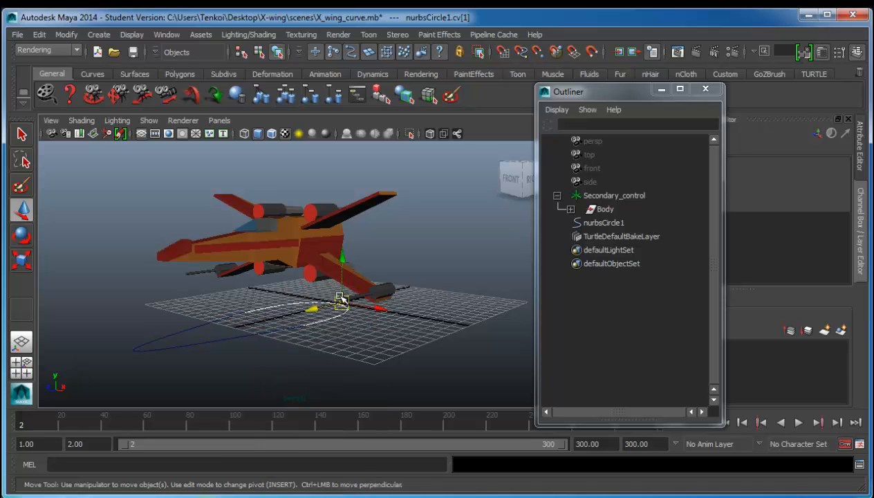
left_click_drag(342, 275, 344, 249)
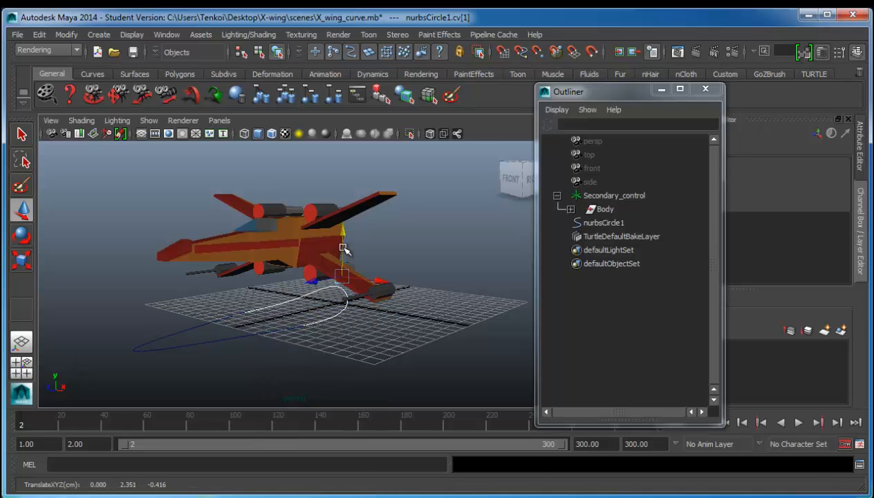
key("ctrl+z")
- Return to object mode and raise the whole curve to about 5.288 in Translate Y around the fuselage
right_click_drag(291, 326, 296, 329)
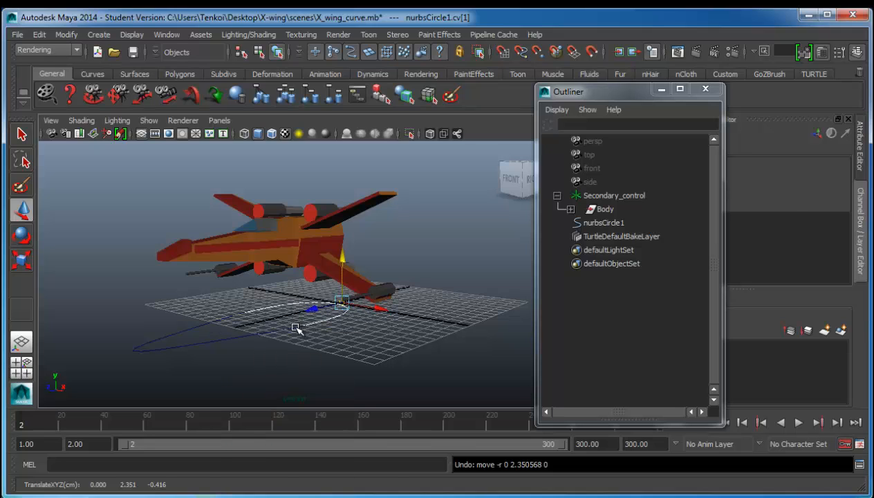
key("F8")
left_click_drag(269, 292, 268, 202)
left_click_drag(242, 284, 322, 298, "alt")
key("space")
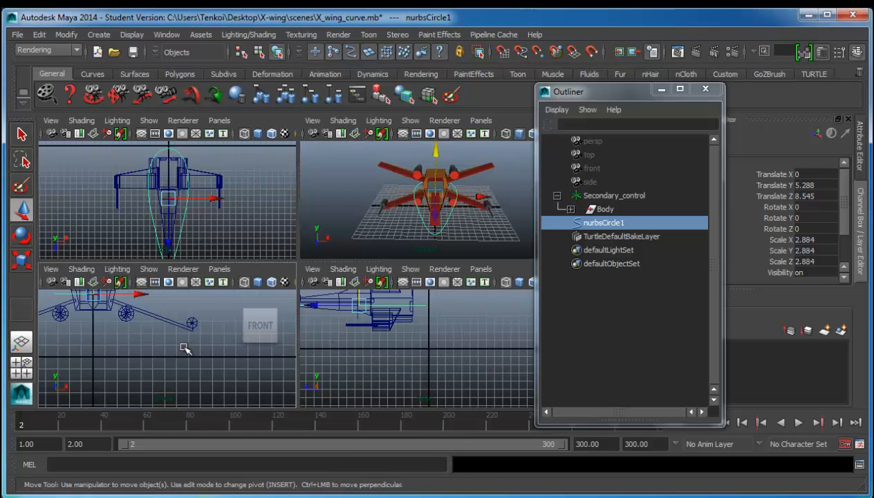
- Raise the curve to about 5.63 in Translate Y in the front view and check its height in the side view
key("space")
scroll(206, 331, "down", 2)
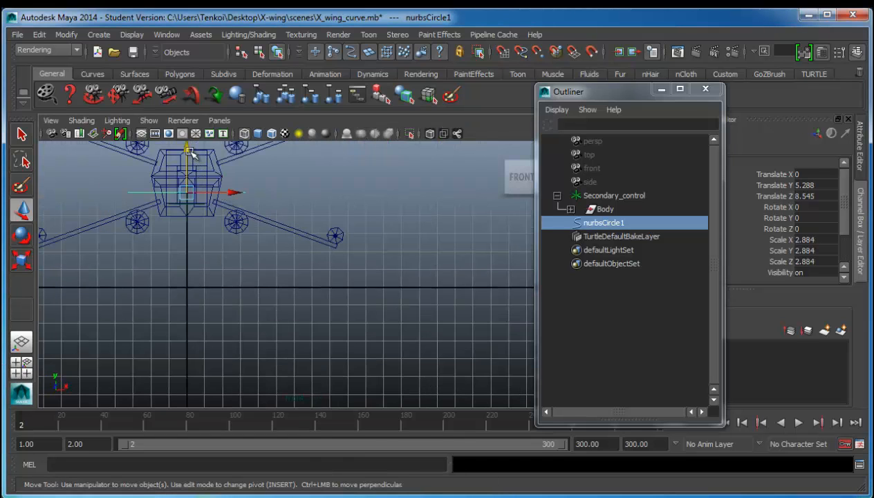
left_click_drag(191, 152, 189, 145)
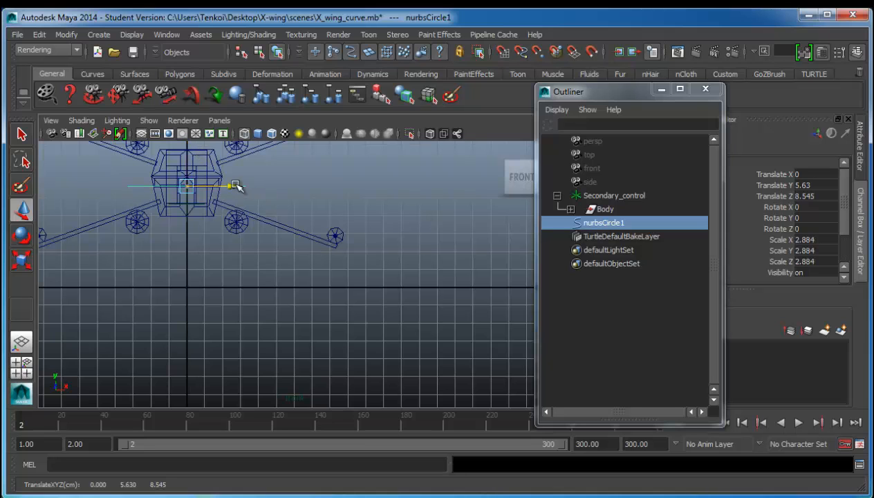
key("space")
key("space")
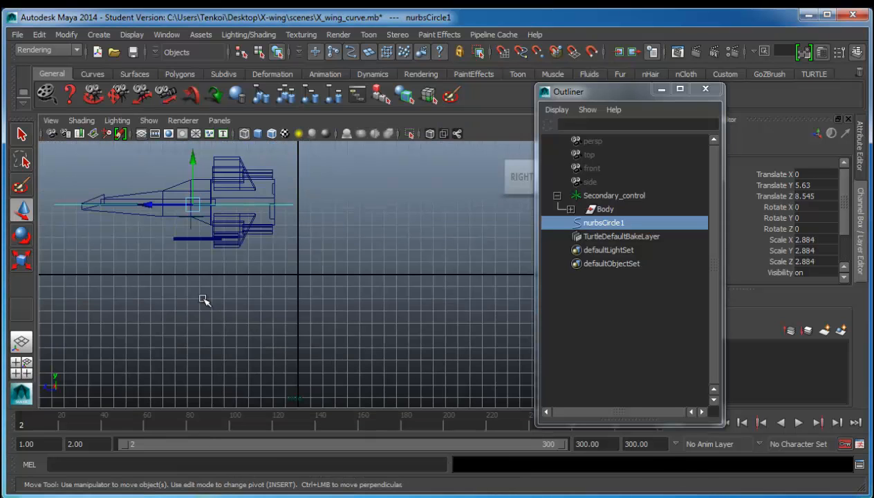
- Try shifting the curve along Z to about 8.471 in the side view, and undo the move
scroll(204, 299, "down", 2)
left_click_drag(194, 222, 197, 222)
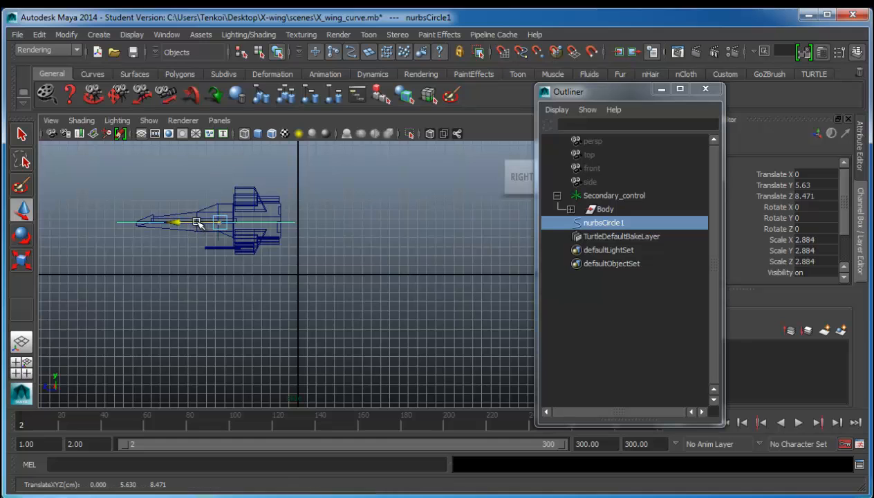
key("ctrl+z")
- Edit the curve's control vertices in the perspective view, widening the middle side pair and scaling the rear side pair slightly outward
key("space")
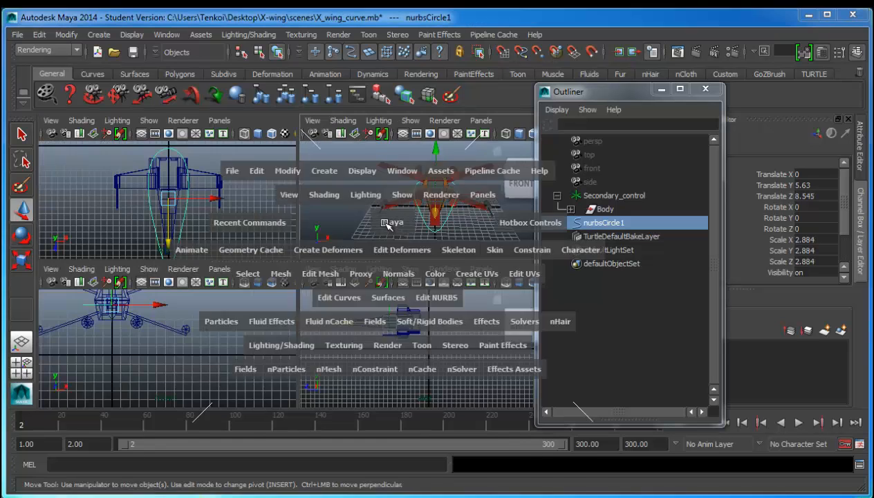
key("space")
scroll(293, 309, "down", 5)
scroll(311, 311, "up", 4)
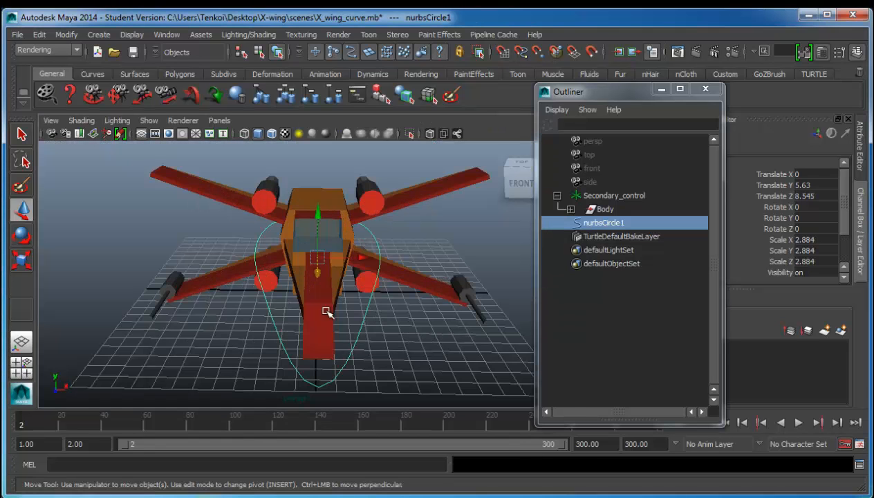
left_click_drag(327, 312, 309, 316, "alt")
right_click_drag(307, 313, 249, 310)
left_click(263, 342)
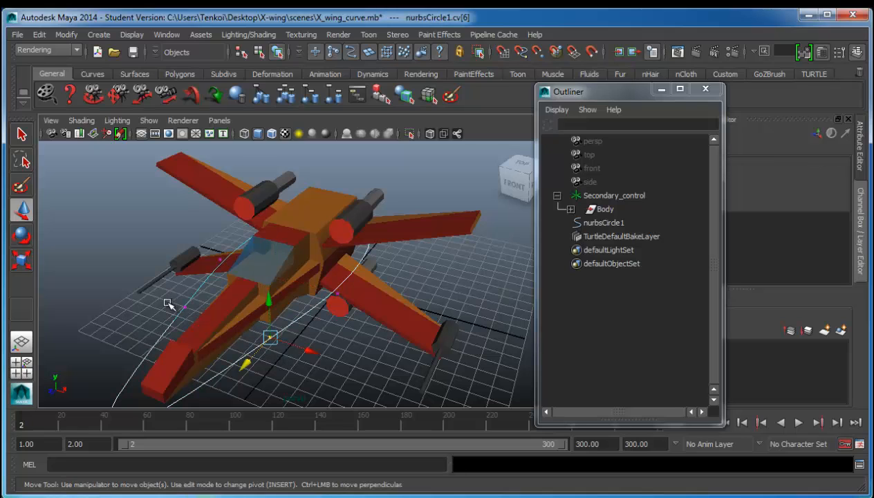
left_click_drag(193, 316, 160, 300)
key("r")
left_click_drag(209, 247, 351, 300)
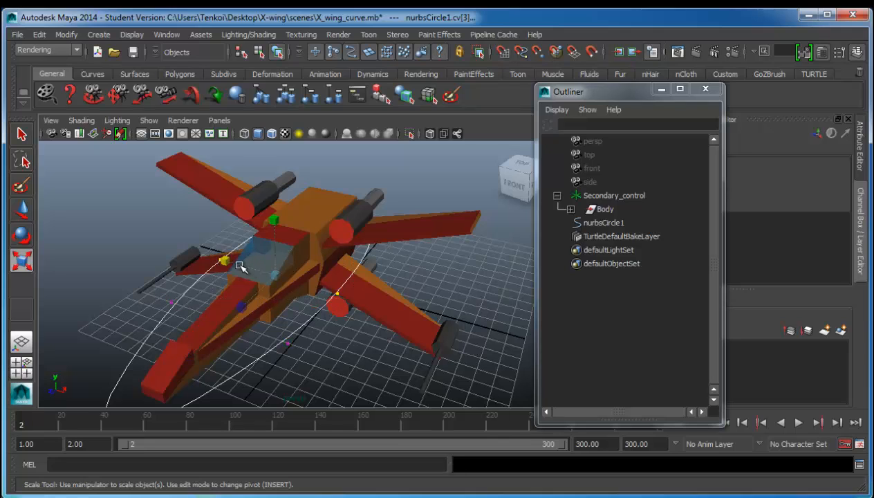
left_click_drag(228, 257, 220, 255)
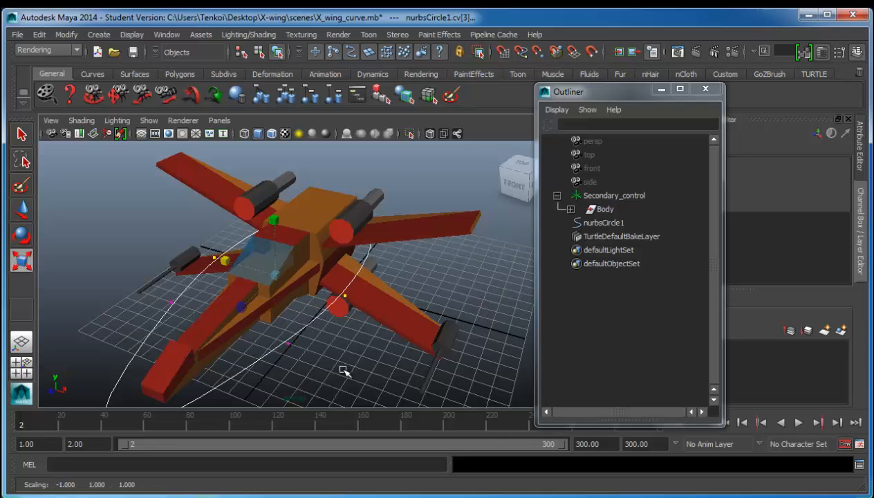
- Move the curve's rear centre control vertex back to about -1.337 along Z, behind the engines
left_click_drag(330, 324, 206, 297, "alt")
left_click_drag(346, 240, 395, 279)
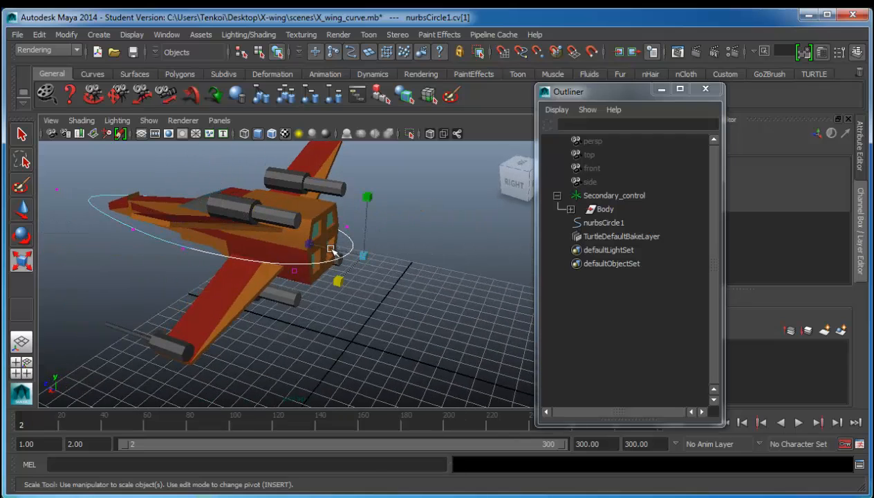
key("w")
middle_click_drag(332, 250, 339, 258)
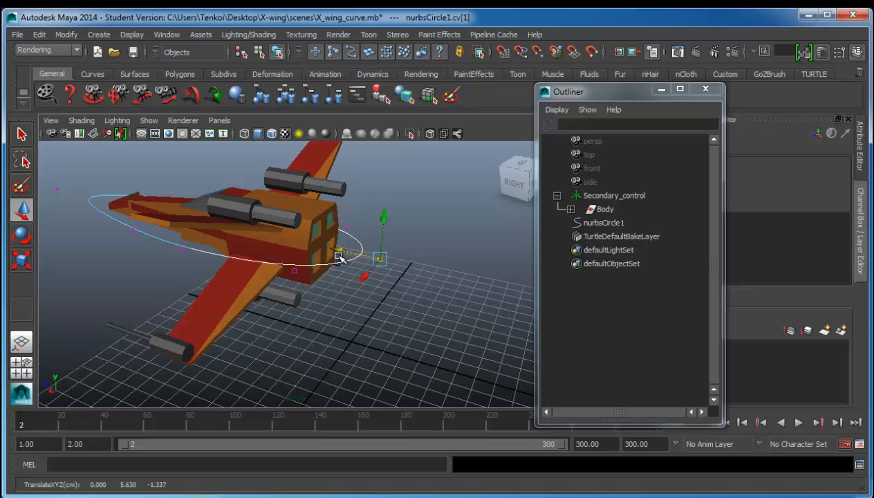
- Return the curve to object mode, select Body and save the scene
left_click_drag(307, 280, 404, 279, "alt")
middle_click_drag(404, 279, 310, 257, "alt")
right_click_drag(310, 257, 398, 255, "alt")
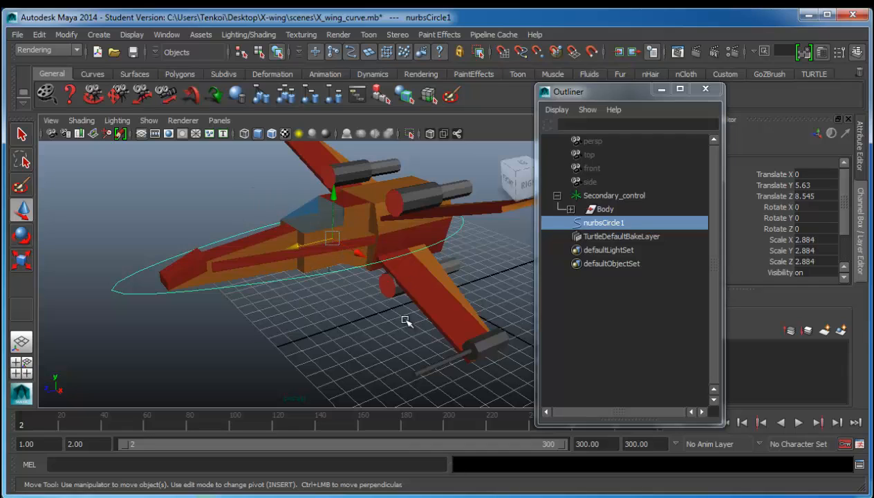
left_click(600, 209)
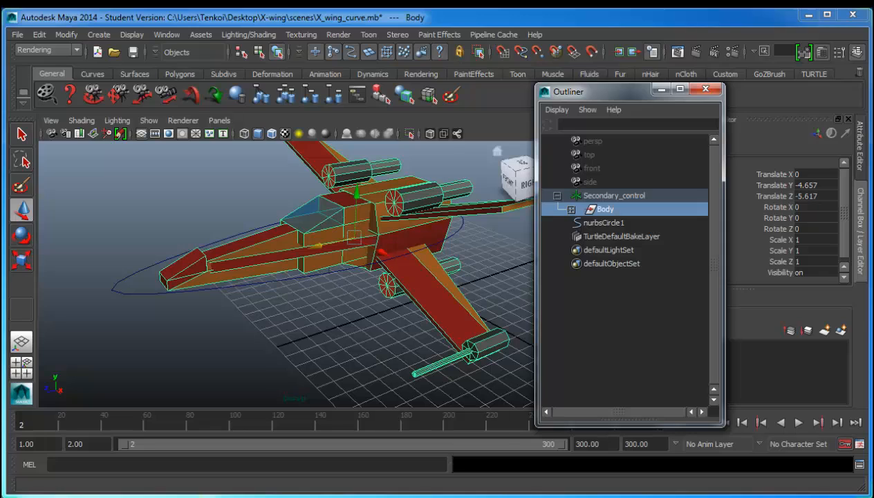
key("ctrl+s")
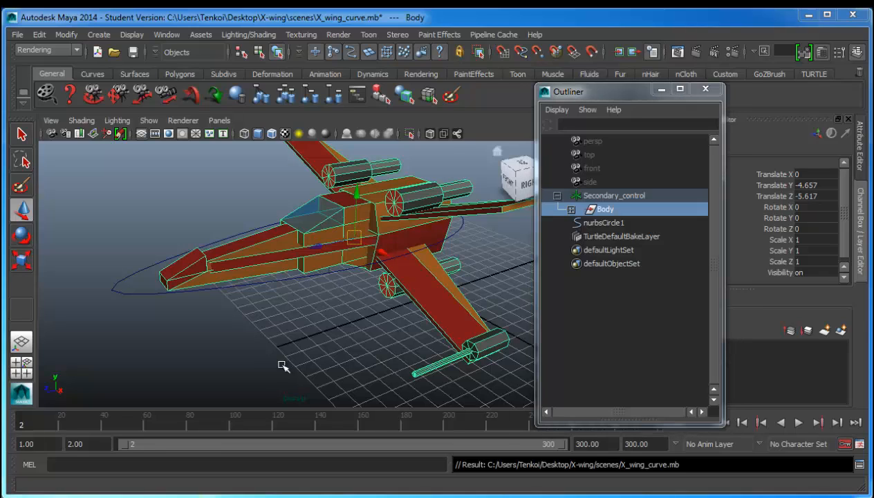
- Rename the NURBS circle around the ship as Master_control
left_click_drag(268, 367, 283, 300, "alt")
left_click(351, 309)
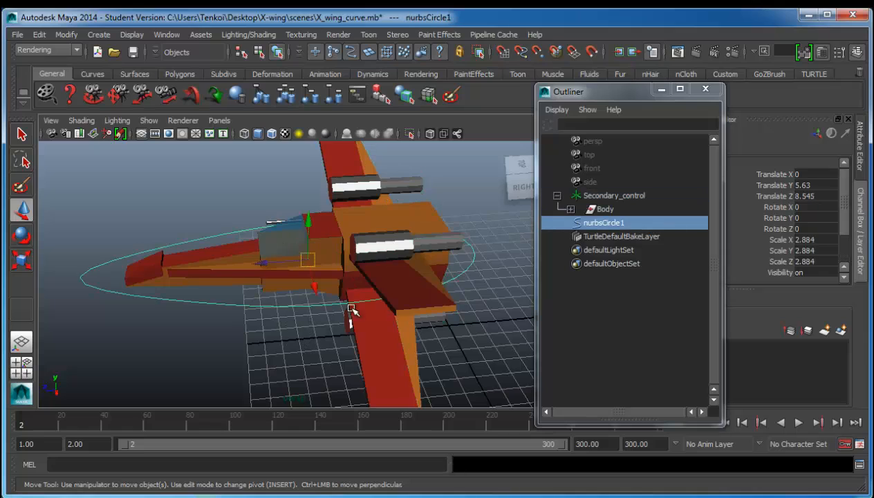
double_click(609, 223)
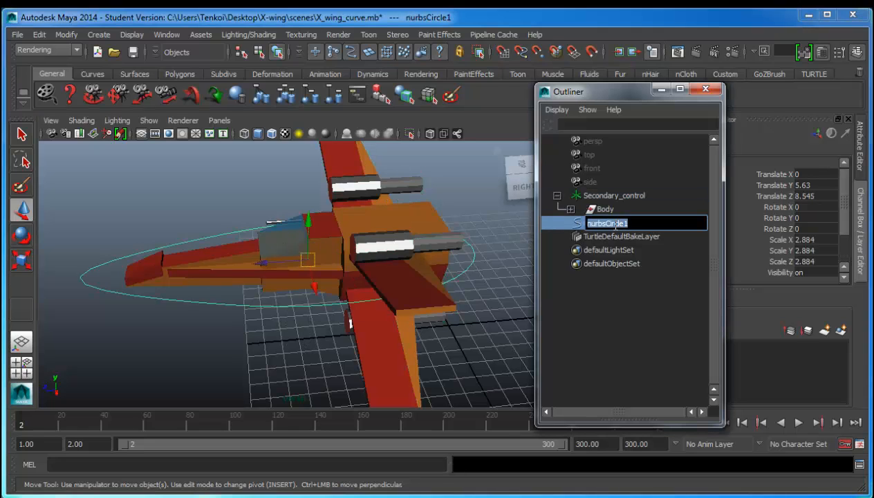
type("Master control")
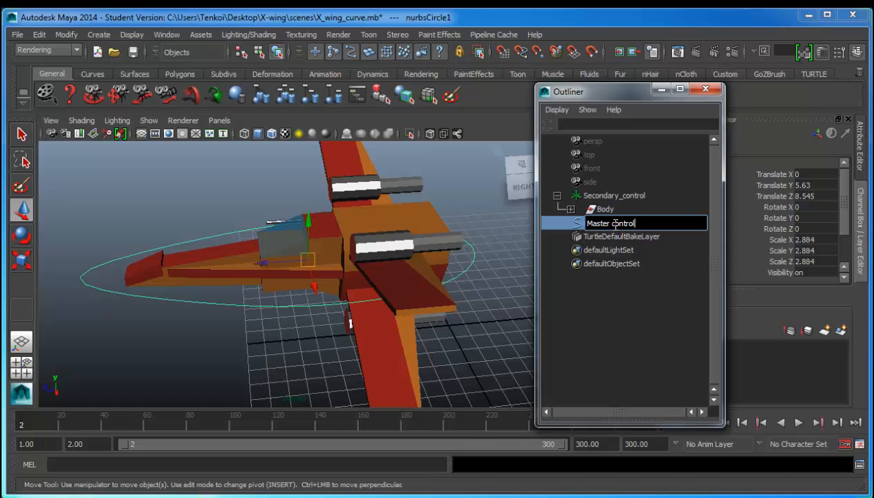
key("Return")
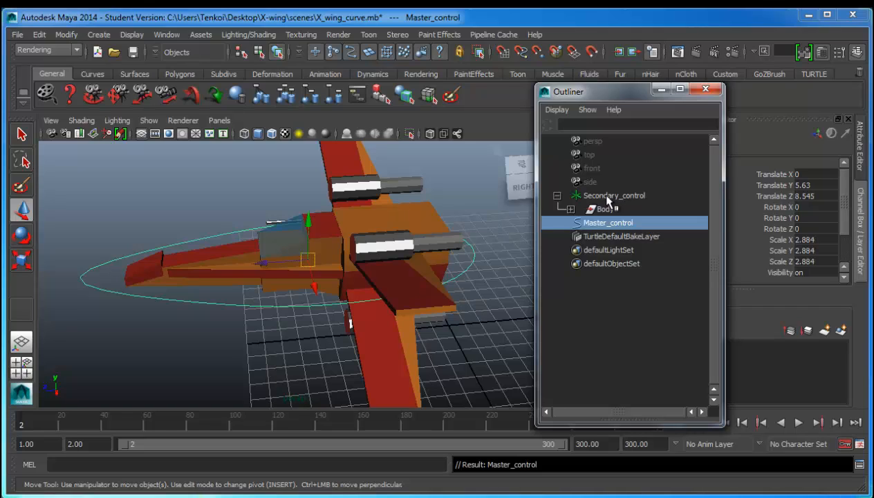
- Collapse the Secondary_control hierarchy and parent Secondary_control under Master_control
left_click(556, 197)
left_click(585, 196)
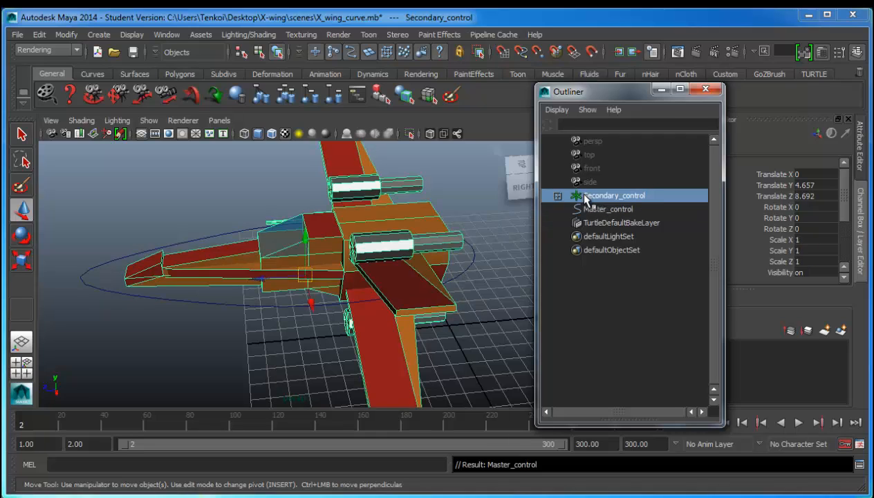
left_click_drag(585, 197, 591, 212)
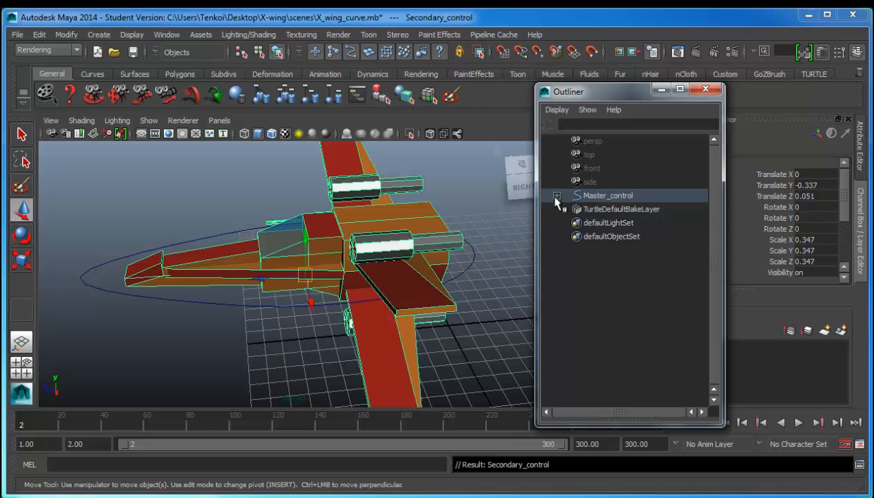
- Select the Master_control curve and move the whole ship along Z to about 5.607
left_click(263, 302)
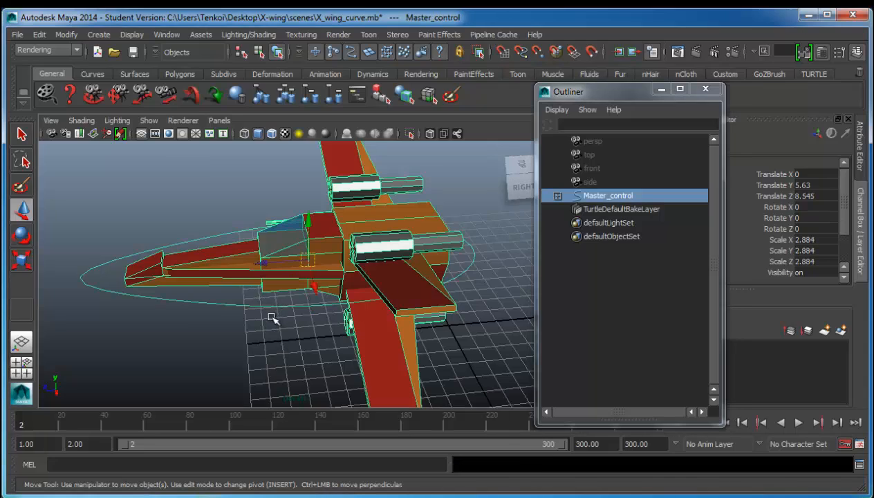
left_click_drag(272, 318, 217, 305, "alt")
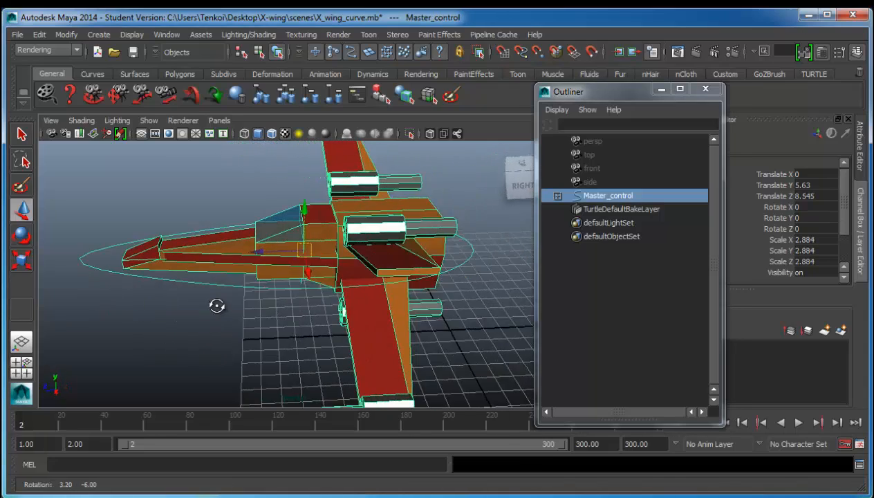
left_click_drag(255, 252, 315, 251)
- Try rotating Master_control about 7.4 degrees around Z, and undo the rotation
key("e")
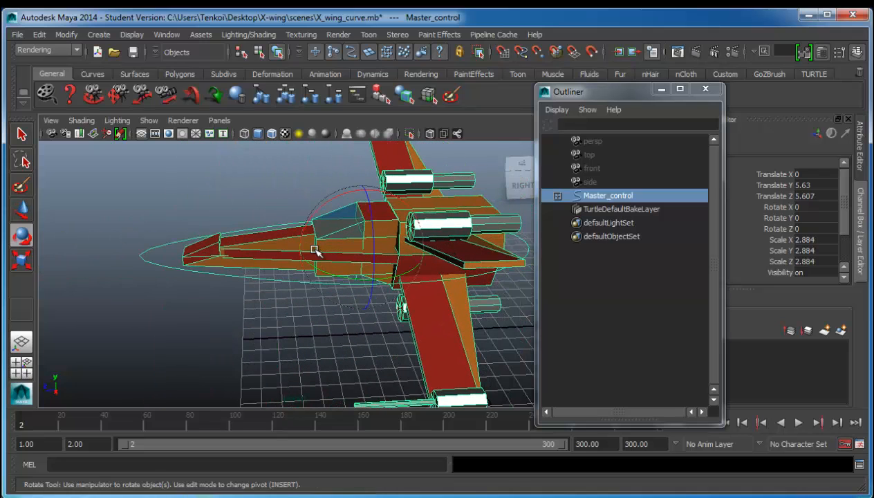
mouse_move(370, 224)
left_mouse_down()
mouse_move(369, 149)
mouse_move(367, 276)
mouse_move(373, 216)
left_mouse_up()
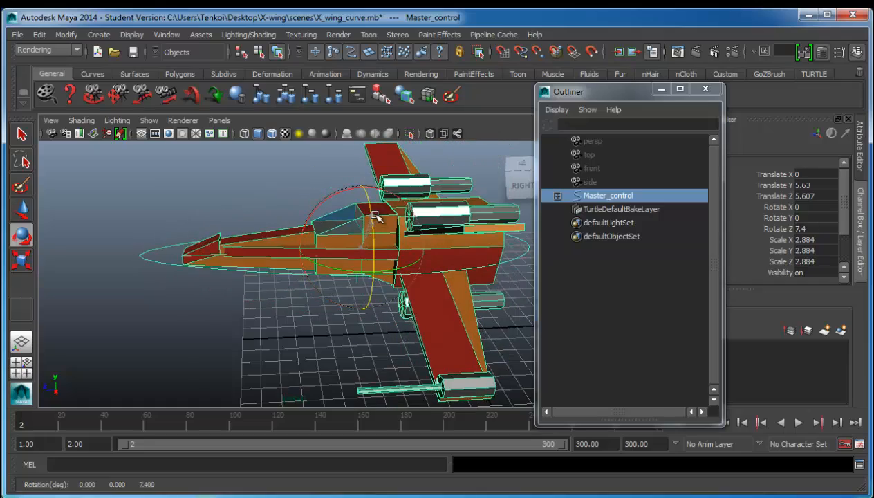
key("ctrl+z")
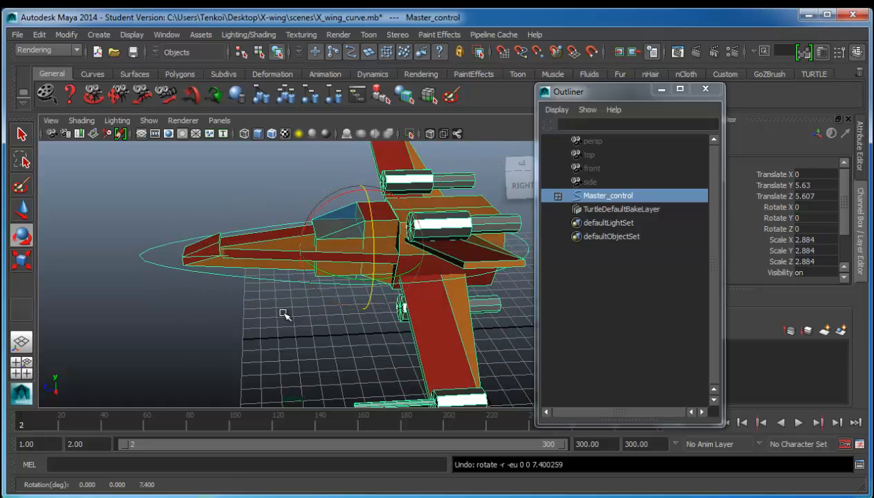
- Reselect the Master_control curve and freeze its transformations
left_click_drag(284, 313, 323, 309, "alt")
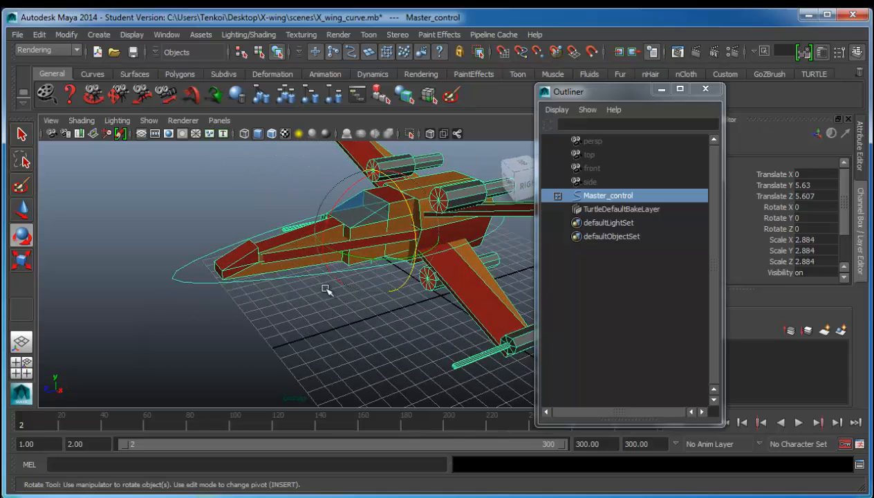
left_click(414, 301)
left_click(355, 269)
key("w")
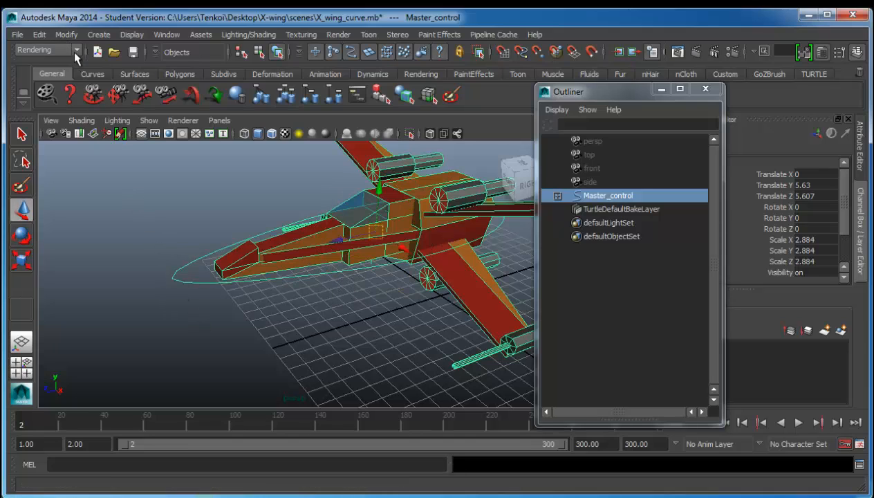
left_click(68, 36)
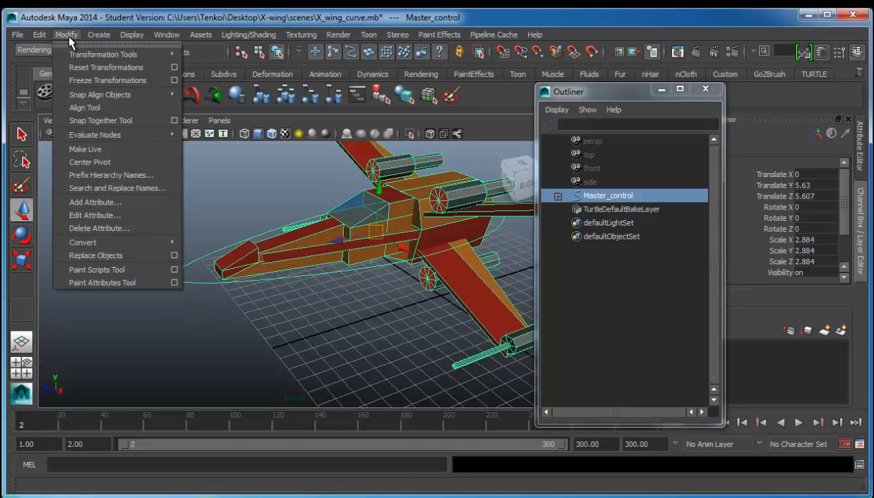
left_click(82, 82)
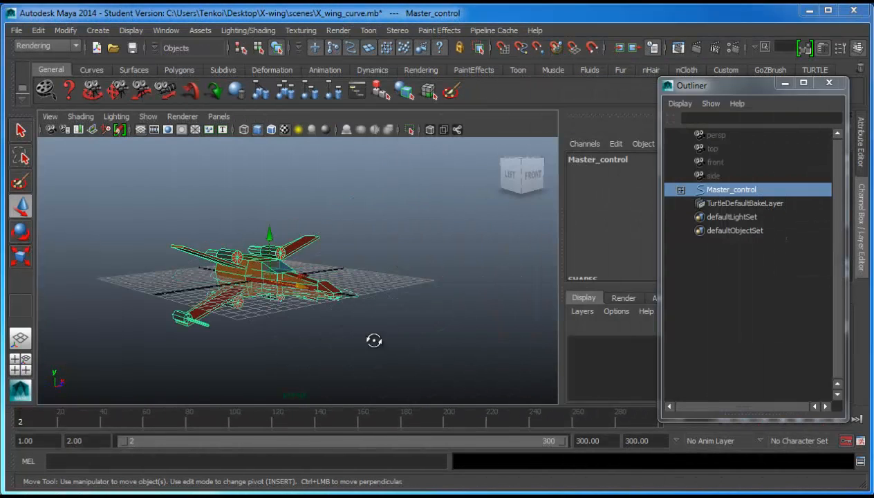
- Raise the ship above the grid with Master_control to a height of about 3.575 cm in Y
left_click_drag(373, 340, 443, 343, "alt")
scroll(332, 294, "up", 3)
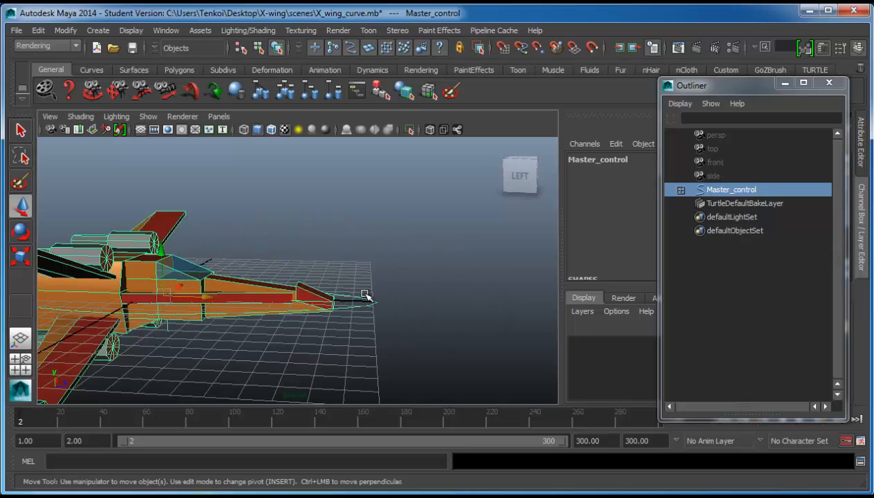
left_click_drag(406, 300, 204, 313, "alt")
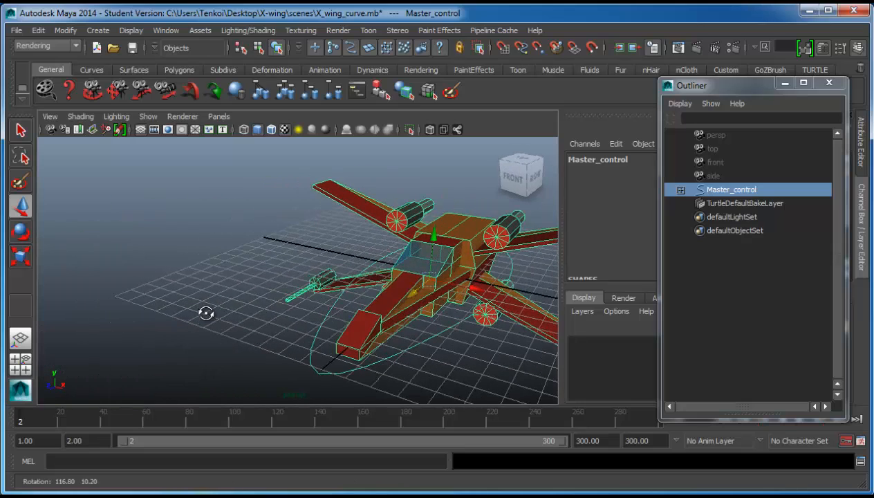
middle_click_drag(205, 313, 343, 268, "alt")
left_click_drag(343, 267, 322, 318, "alt")
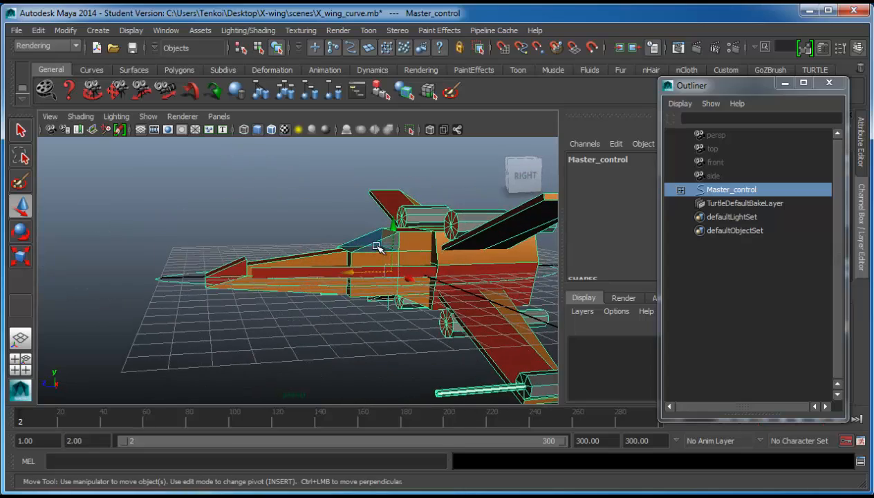
left_click_drag(397, 233, 397, 160)
left_click_drag(280, 287, 351, 316, "alt")
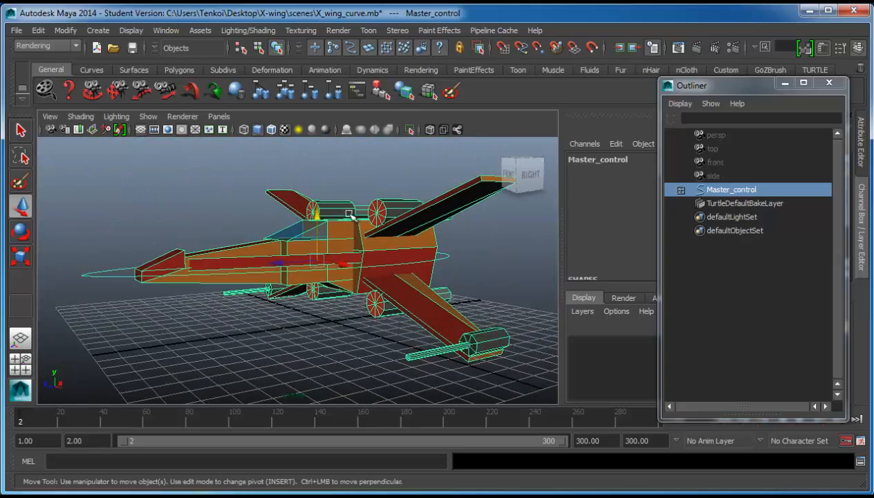
left_click_drag(314, 226, 320, 217)
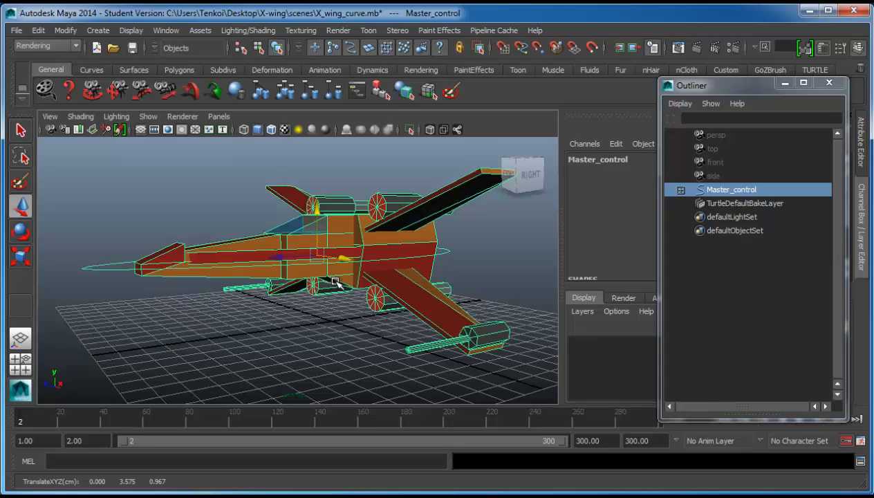
- Set the animation end time to 30 frames and close the Outliner
double_click(635, 441)
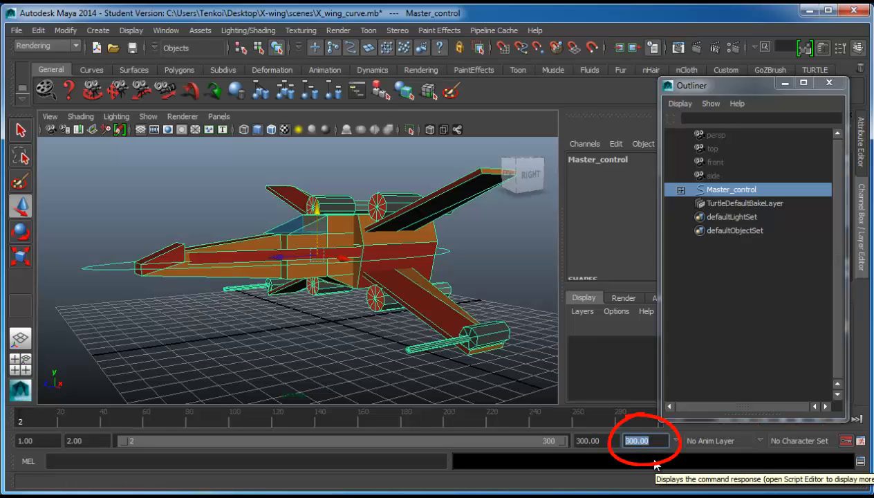
type("30")
key("Return")
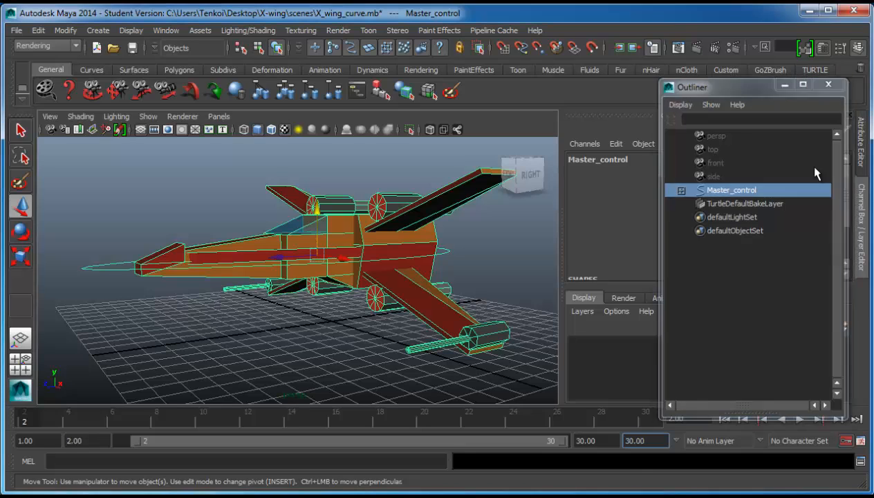
left_click(829, 83)
left_click_drag(567, 441, 580, 453)
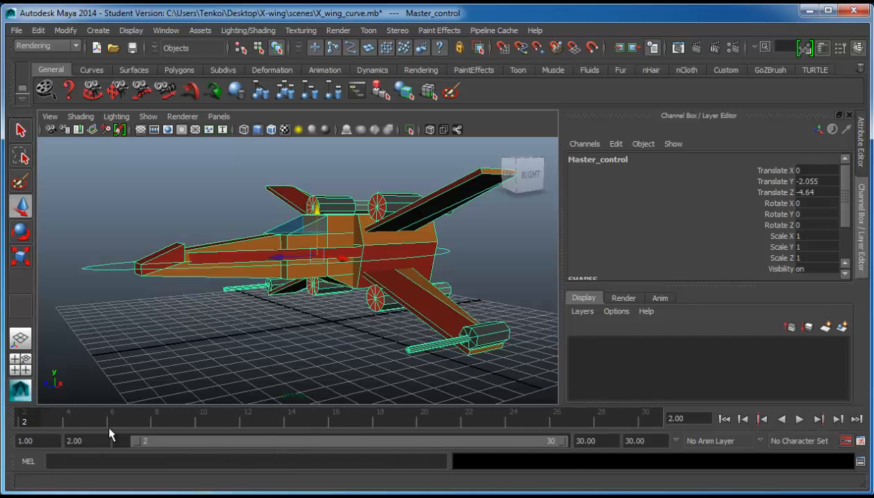
- Set the playback speed to Real-time [24 fps] in the Time Slider preferences, save them, and test the timeline playback
left_click(163, 30)
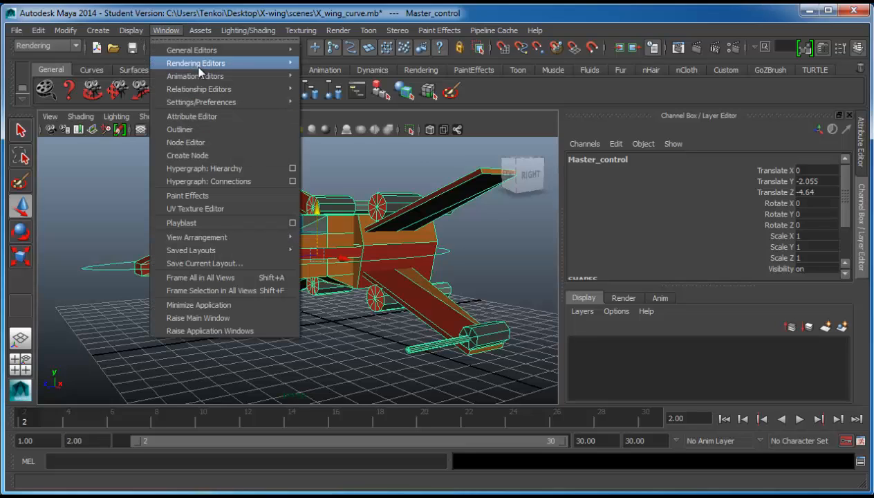
mouse_move(271, 105)
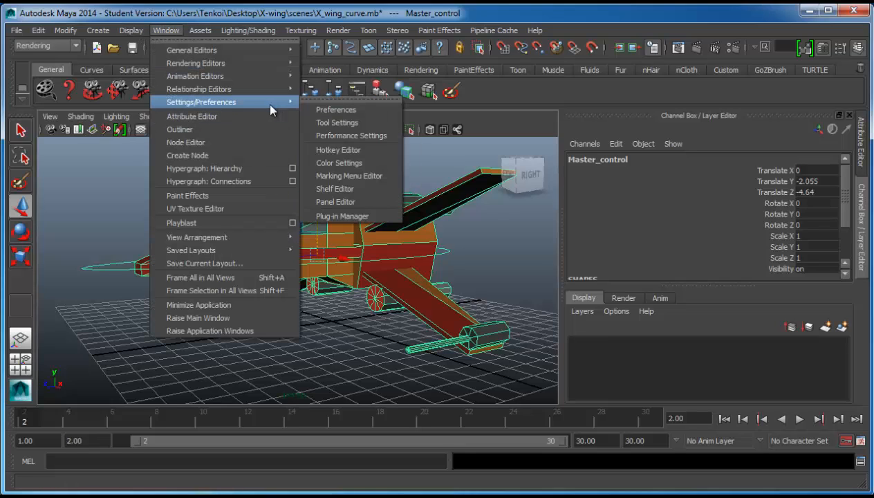
left_click(325, 110)
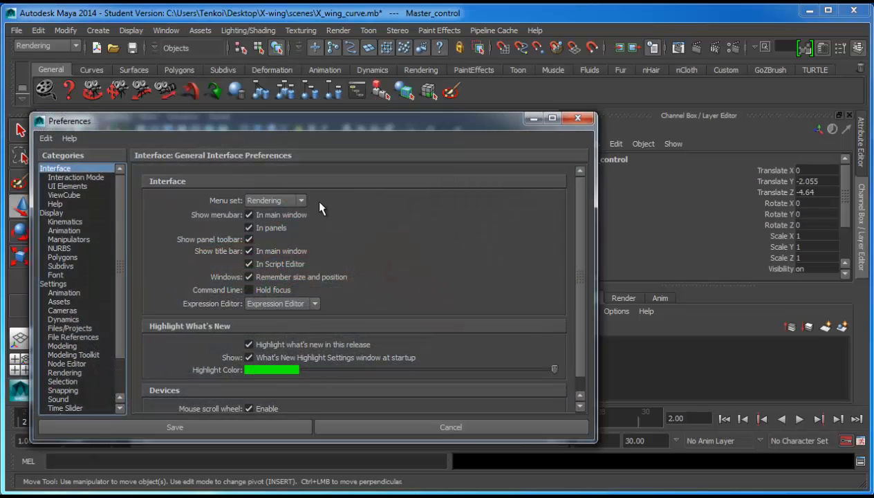
scroll(187, 342, "down", 1)
scroll(116, 352, "down", 2)
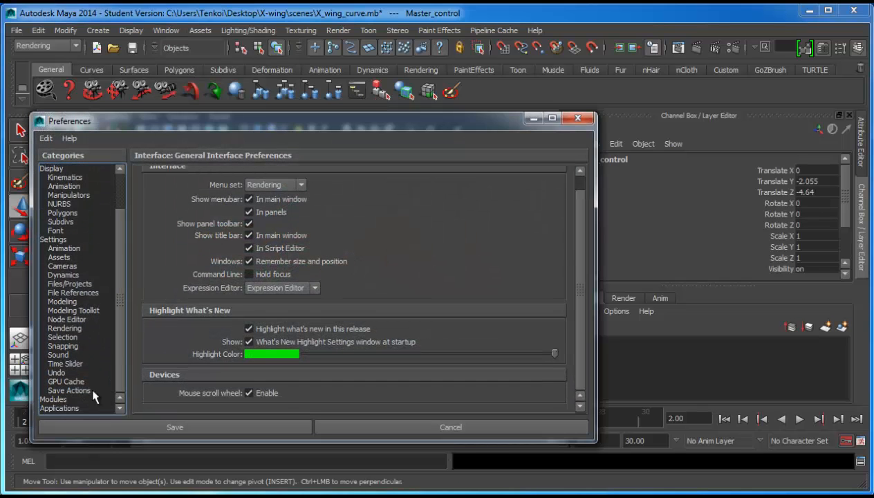
left_click(69, 363)
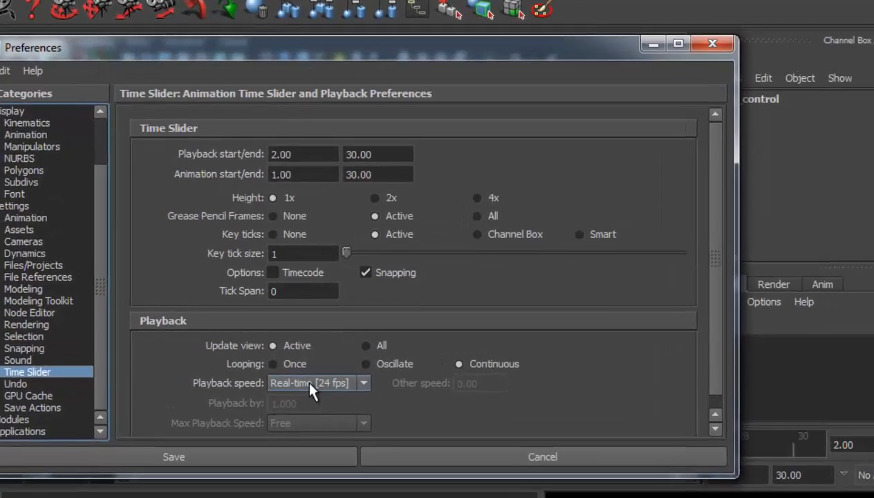
left_click(277, 372)
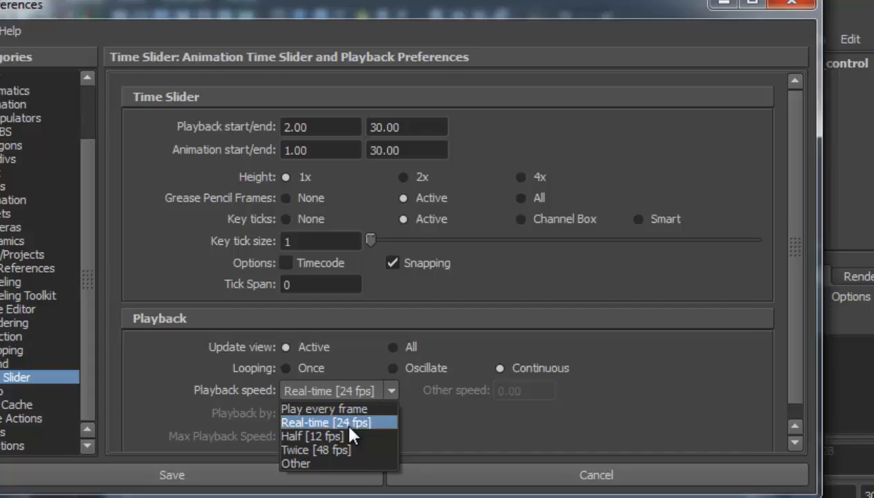
left_click(356, 439)
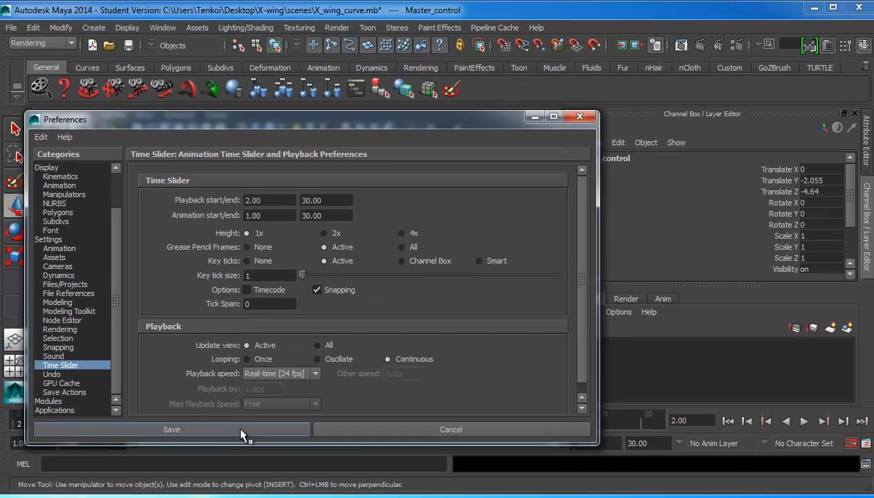
left_click(242, 430)
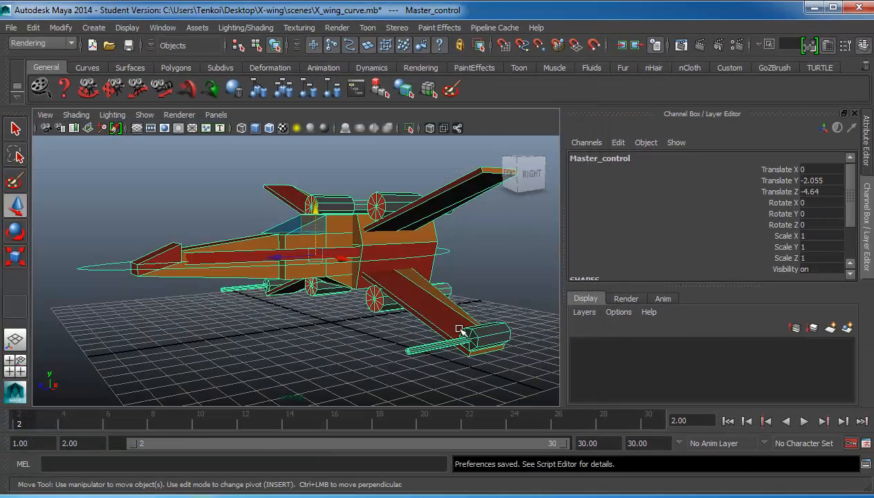
key("alt+v")
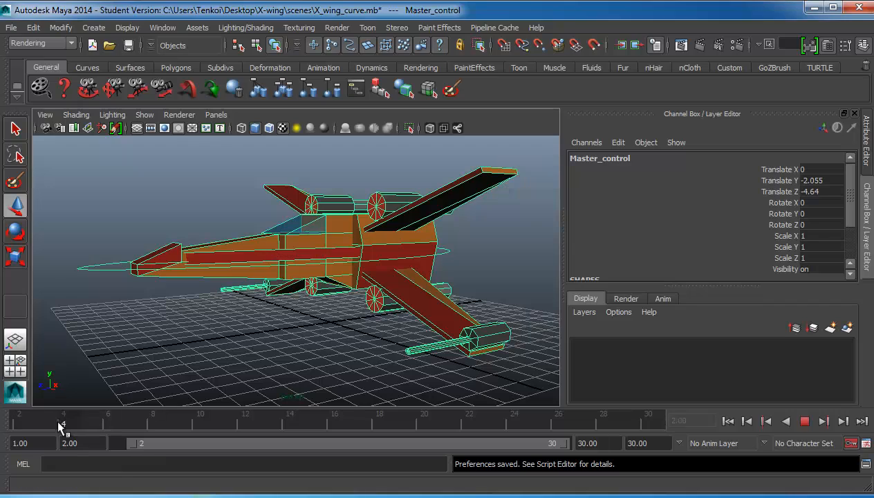
key("alt+v")
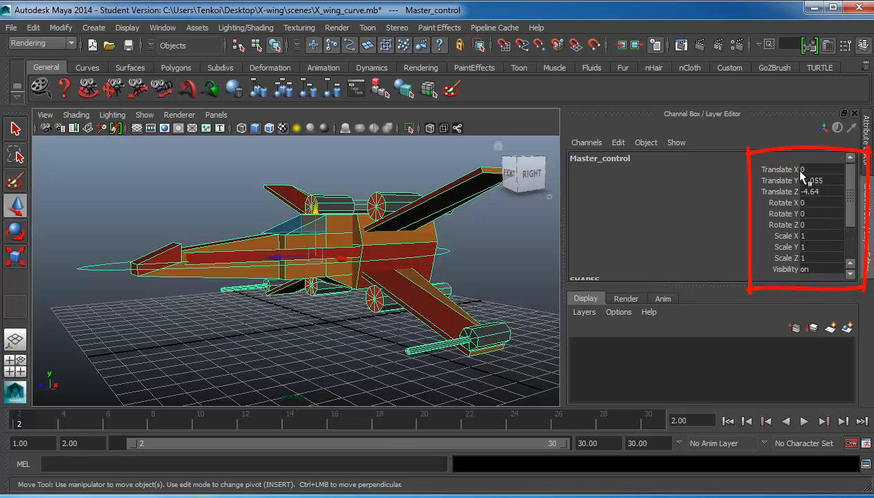
- Freeze the transformations of Master_control
left_click(58, 29)
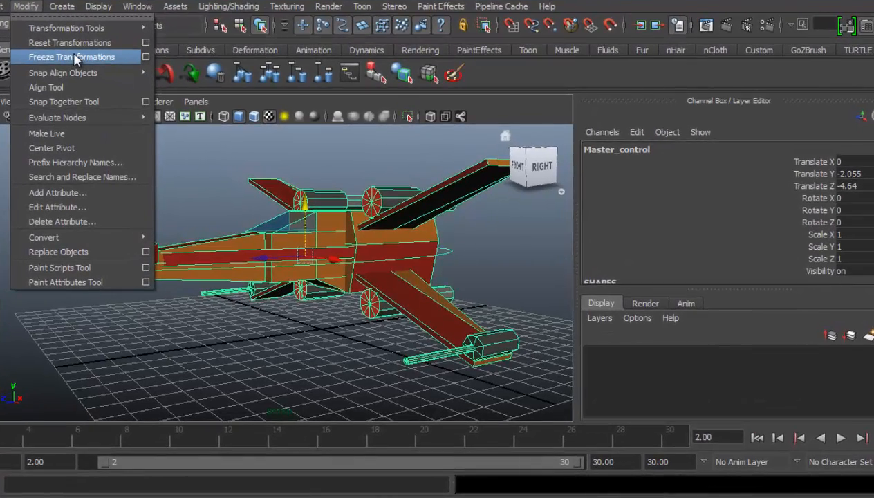
left_click(75, 58)
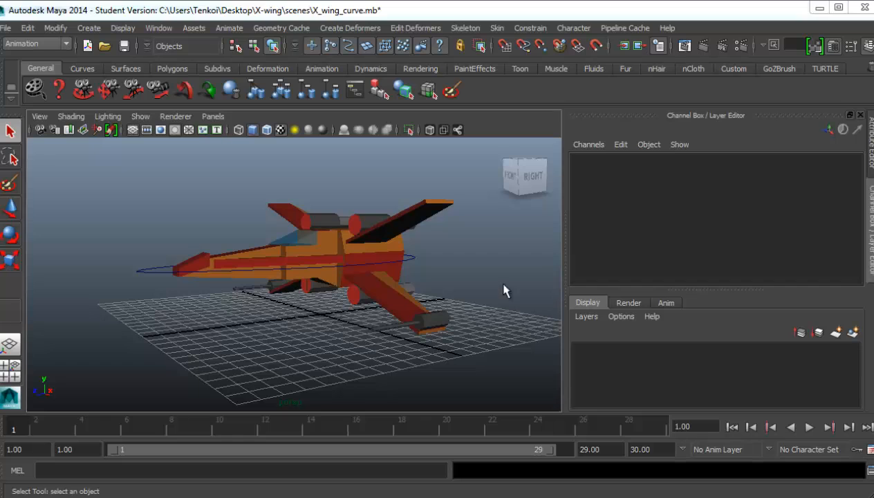
- Open the Outliner and expand the Master_control hierarchy to show Secondary_control
left_click(167, 28)
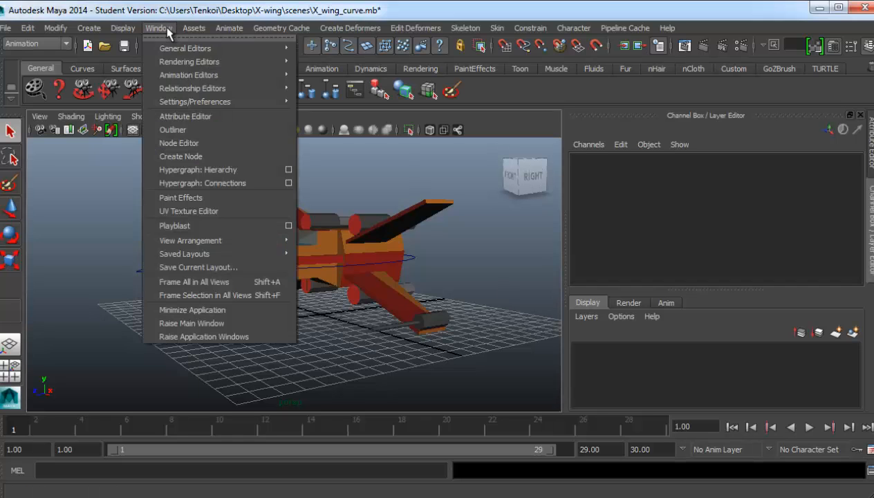
left_click(200, 128)
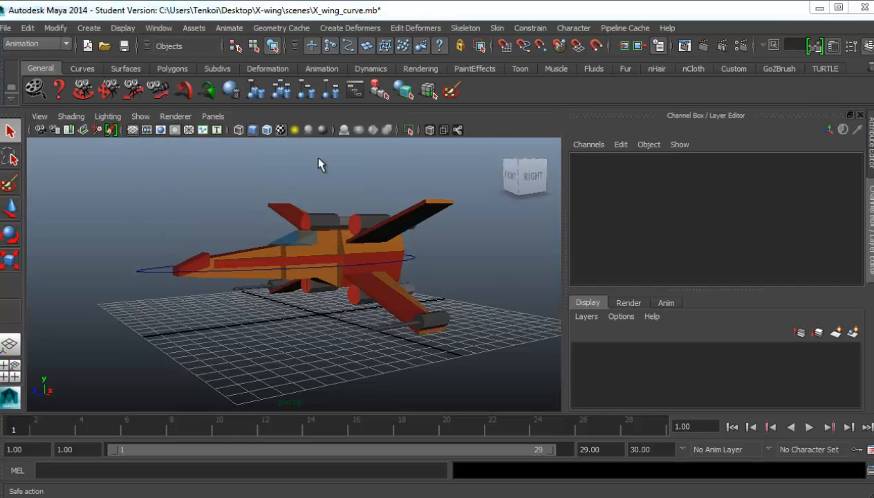
left_click_drag(821, 113, 687, 84)
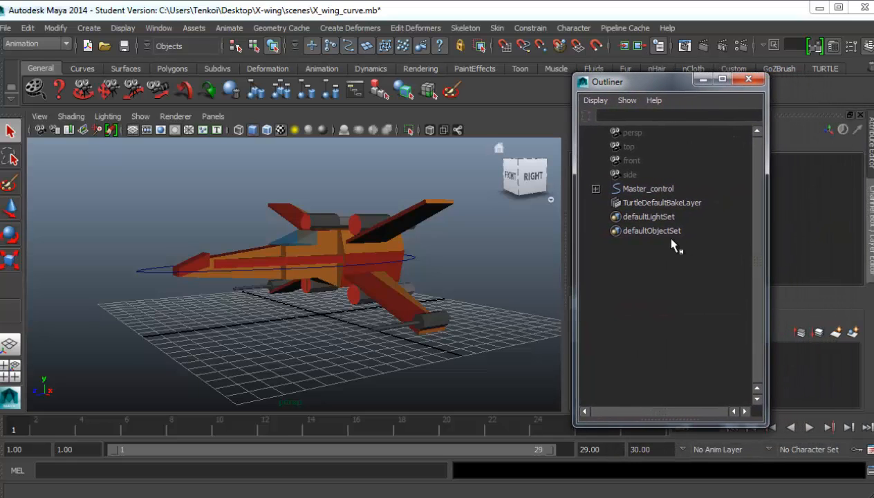
left_click(596, 188)
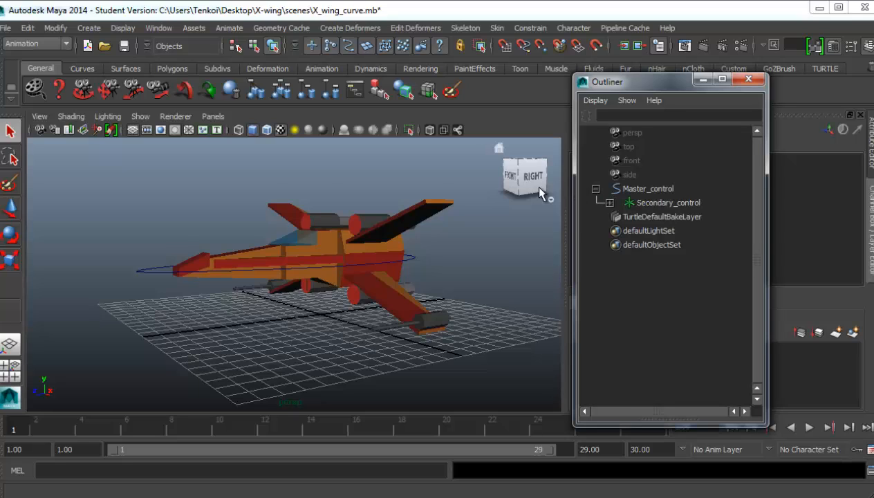
middle_click_drag(642, 198, 663, 191)
- Try moving Master_control about 8.587 cm forward in Z, and undo the move
left_click(141, 269)
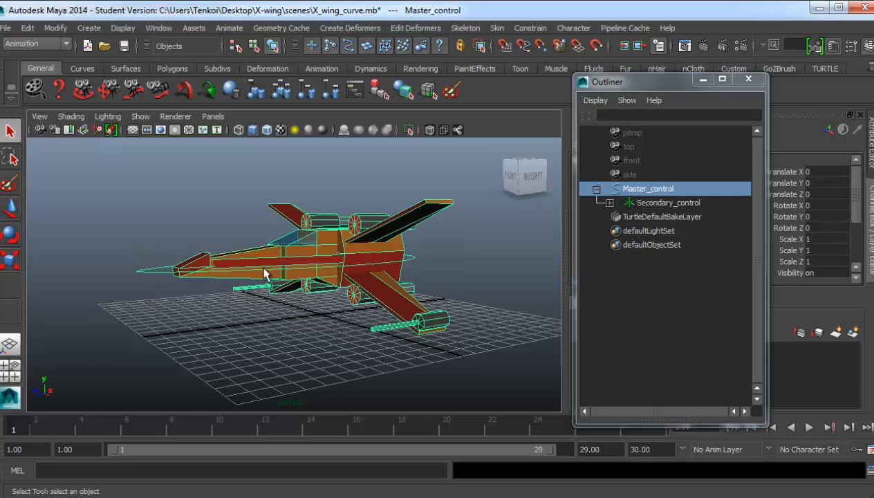
key("w")
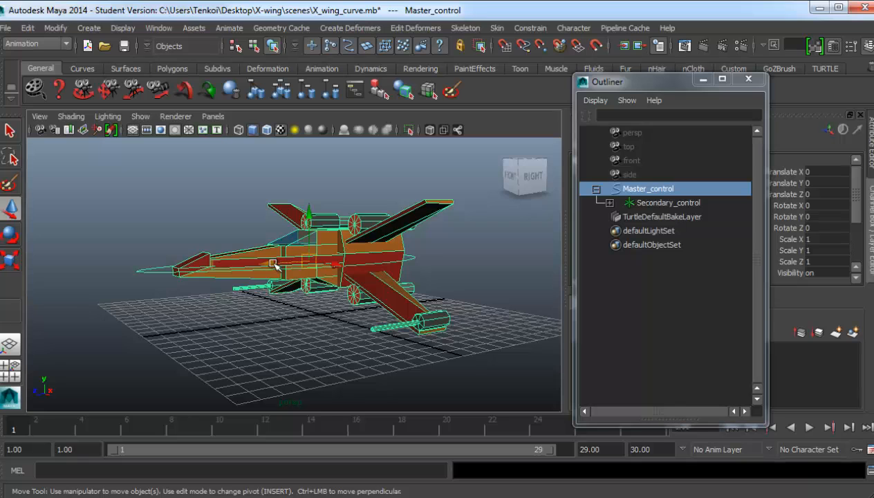
left_click_drag(274, 264, 138, 270)
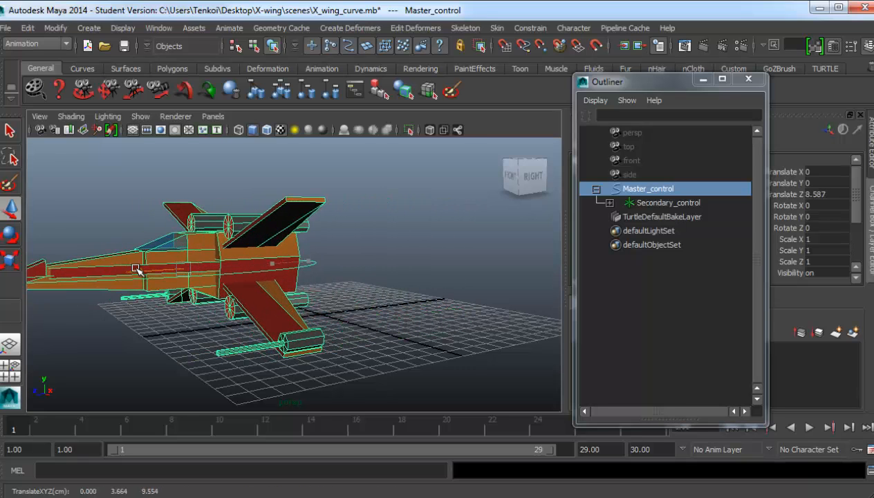
key("ctrl+z")
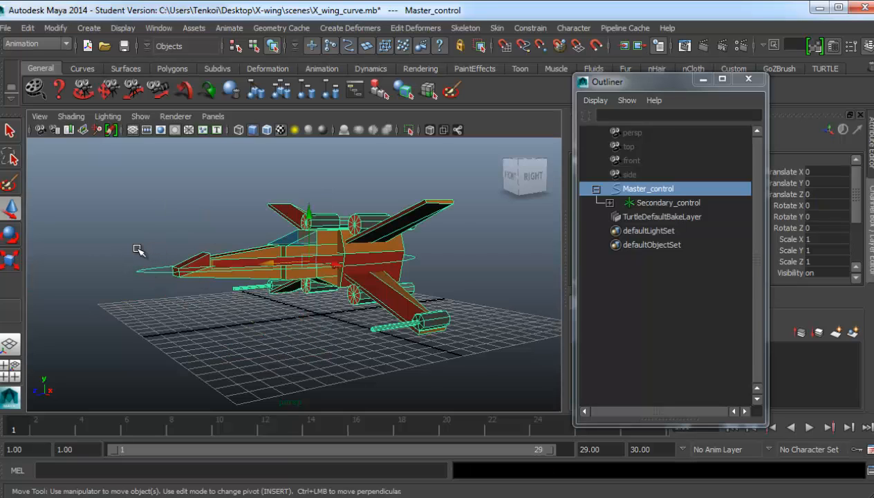
- Reselect Master_control, try lowering it about 0.636 cm in Y, and undo the move
left_click(143, 268)
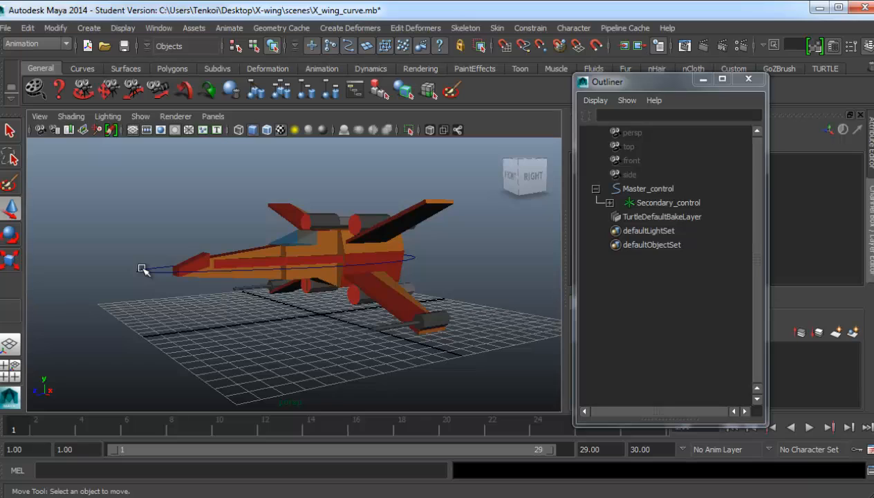
left_click(312, 267)
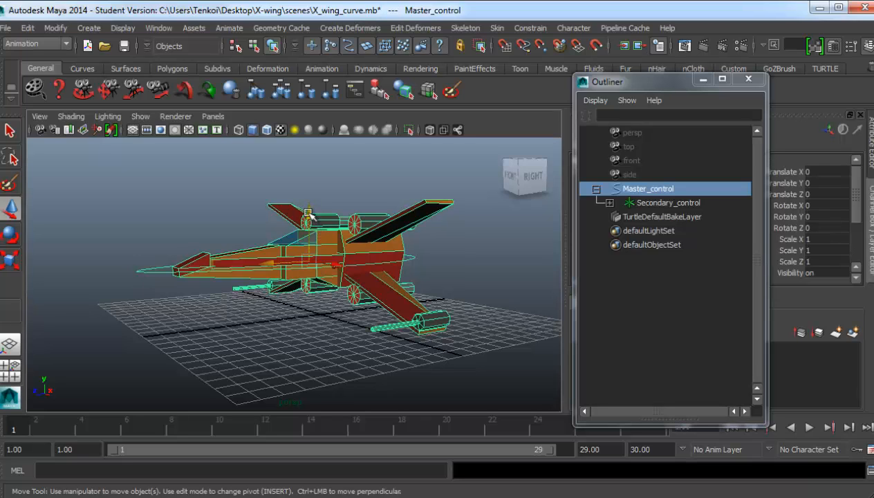
mouse_move(309, 215)
left_mouse_down()
mouse_move(309, 146)
mouse_move(309, 217)
left_mouse_up()
mouse_move(308, 209)
left_mouse_down()
mouse_move(307, 201)
mouse_move(303, 219)
left_mouse_up()
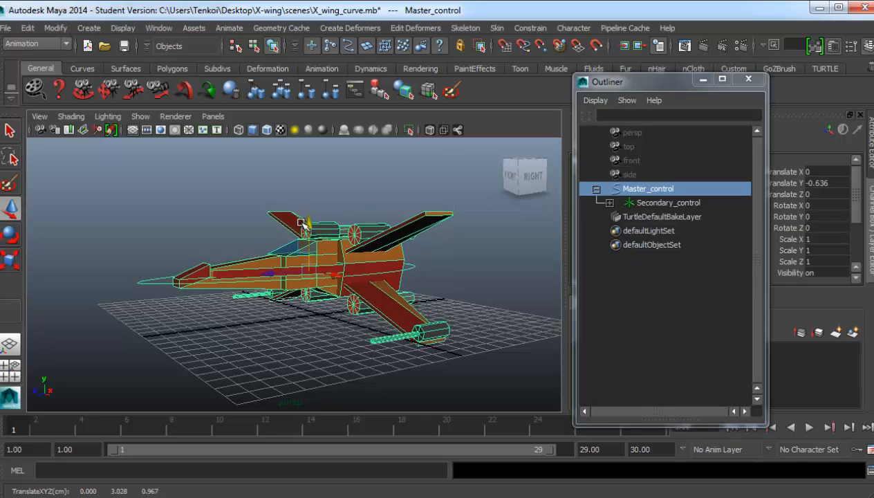
key("ctrl+z")
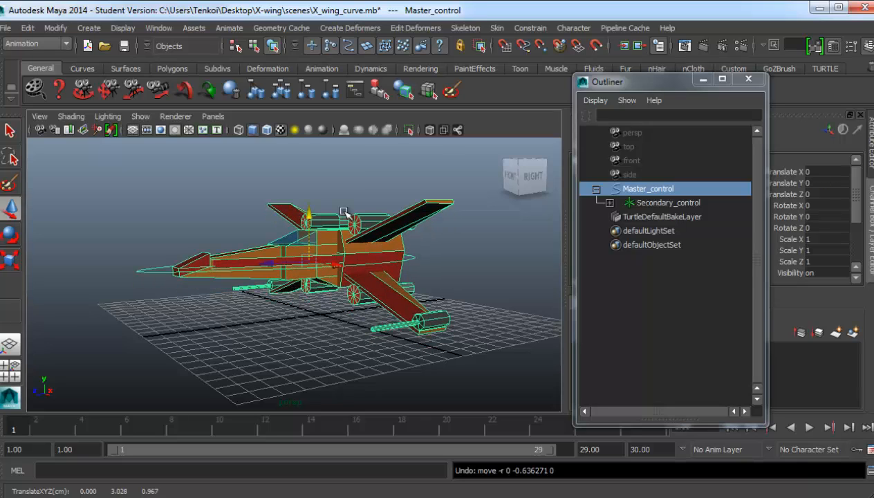
- Set Secondary_control's Translate Y to 0.15 and key that channel at frame 1
left_click(635, 205)
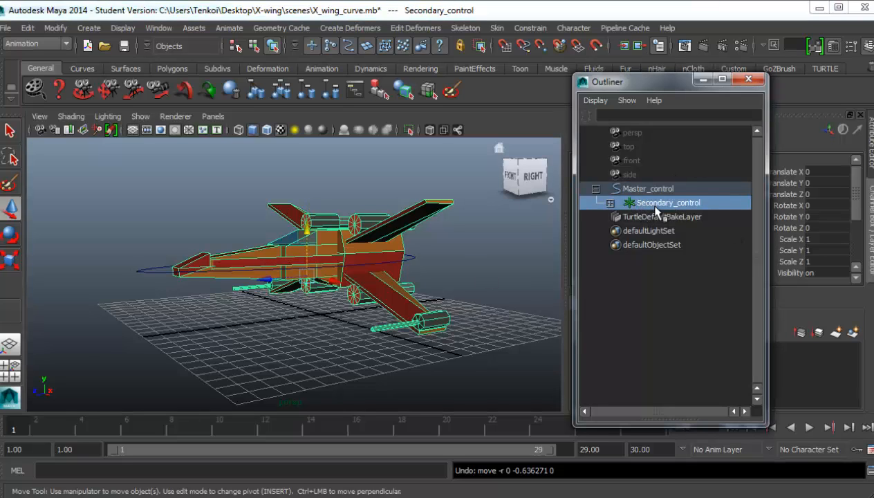
left_click_drag(663, 92, 510, 23)
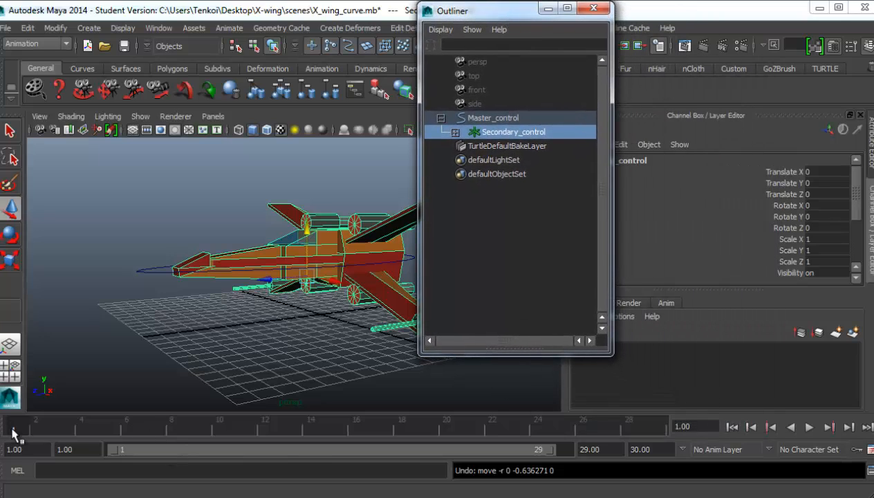
left_click_drag(495, 16, 626, 180)
left_click_drag(618, 134, 603, 102)
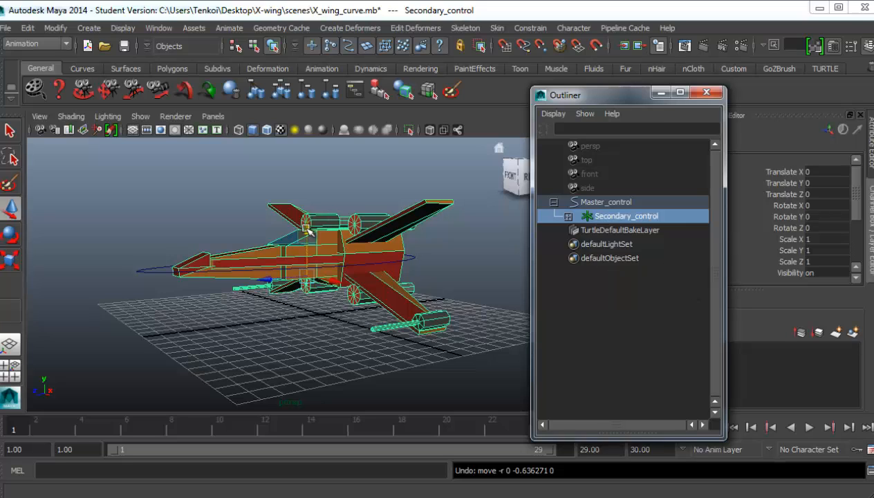
double_click(820, 183)
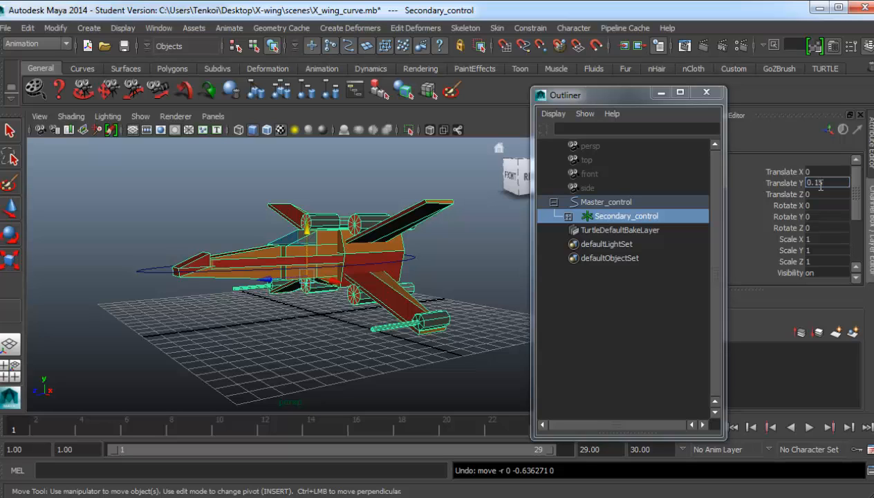
type("0.1")
key("Return")
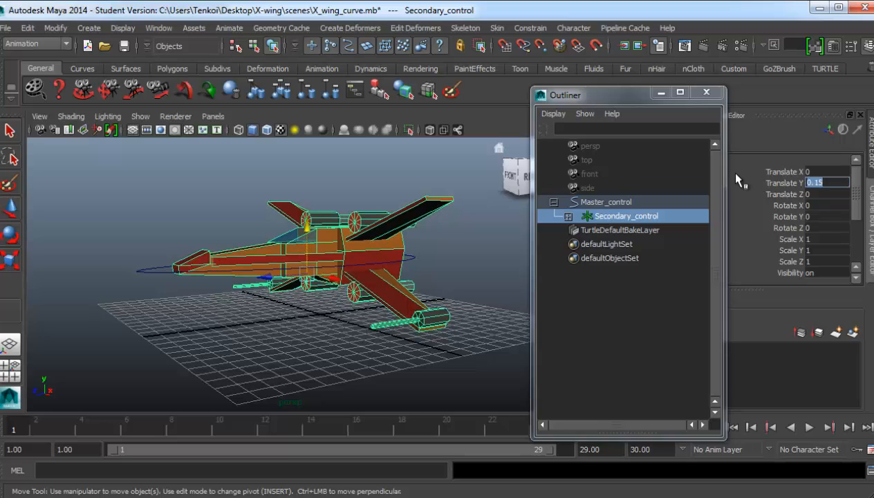
right_click(786, 183)
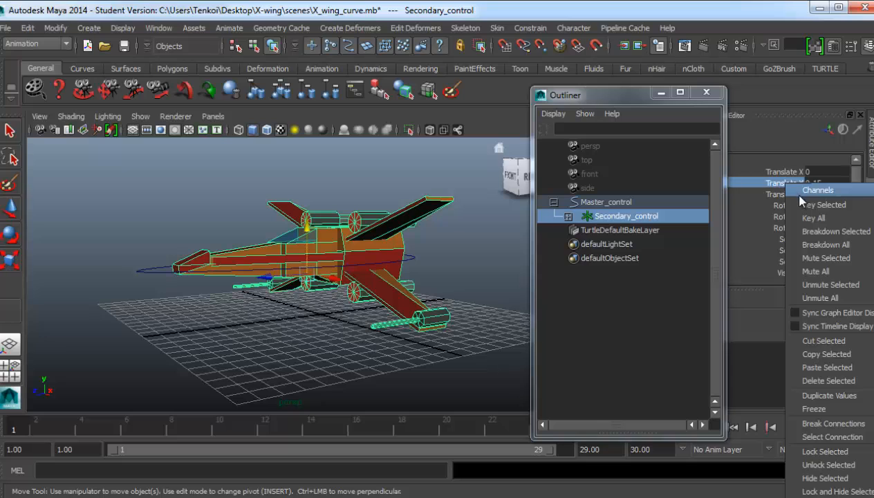
left_click(806, 200)
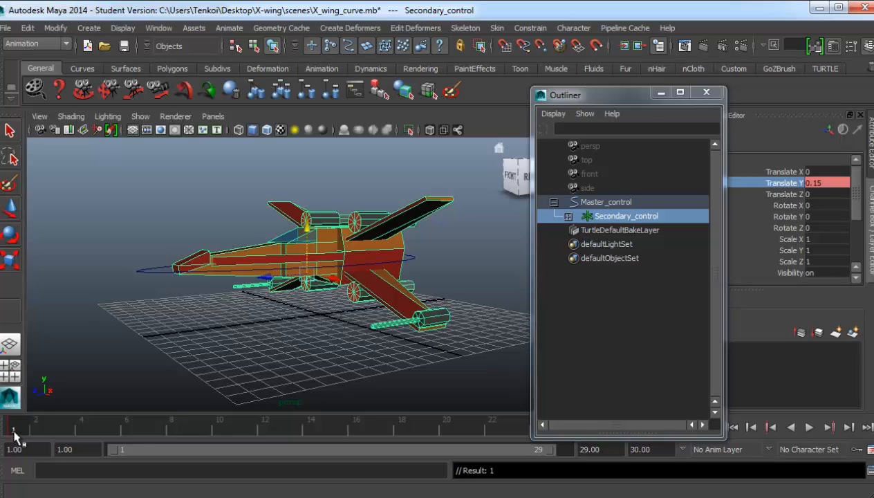
- Key Secondary_control's Translate Y at -0.15 on frame 18, and close the Outliner
left_click(404, 427)
left_click(820, 183)
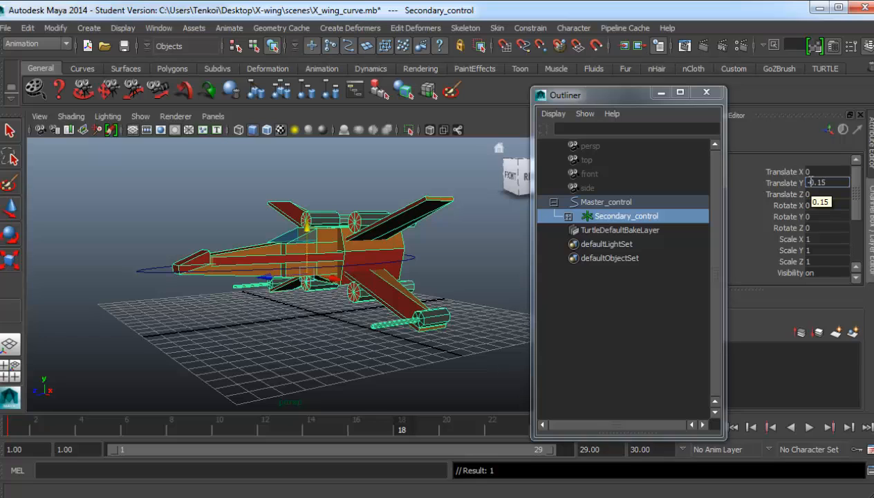
double_click(808, 183)
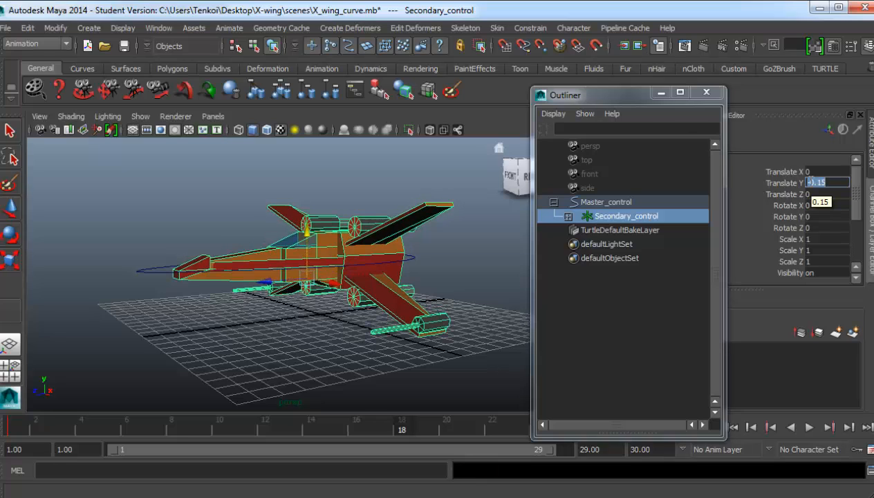
key("Return")
right_click_drag(785, 183, 809, 216)
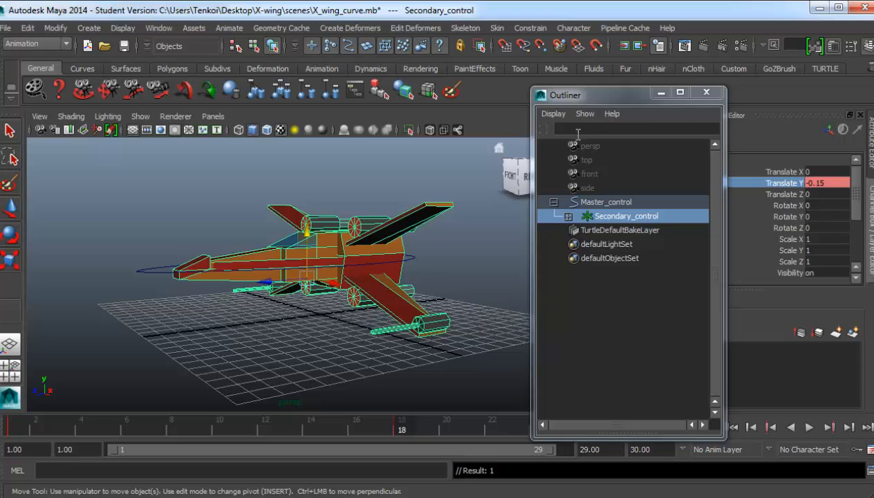
left_click_drag(581, 95, 505, 96)
left_click(630, 92)
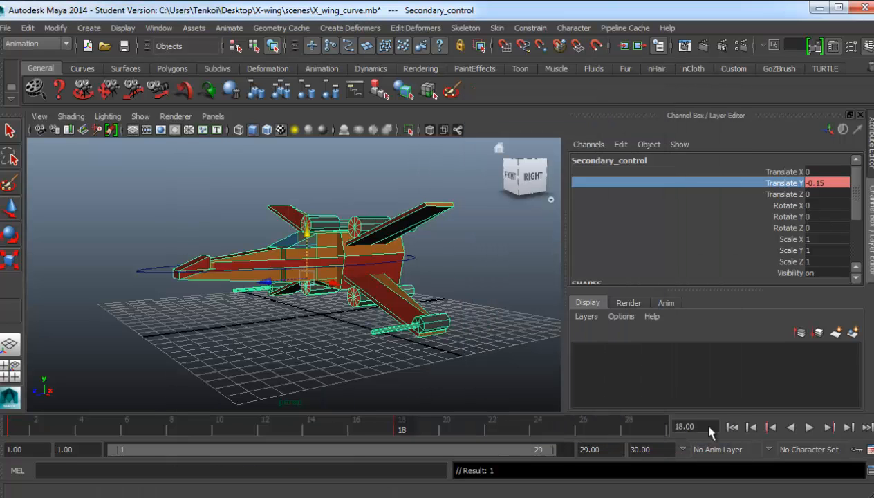
- Extend the timeline's visible playback range to end at frame 30, and go to frame 30
key("alt+v")
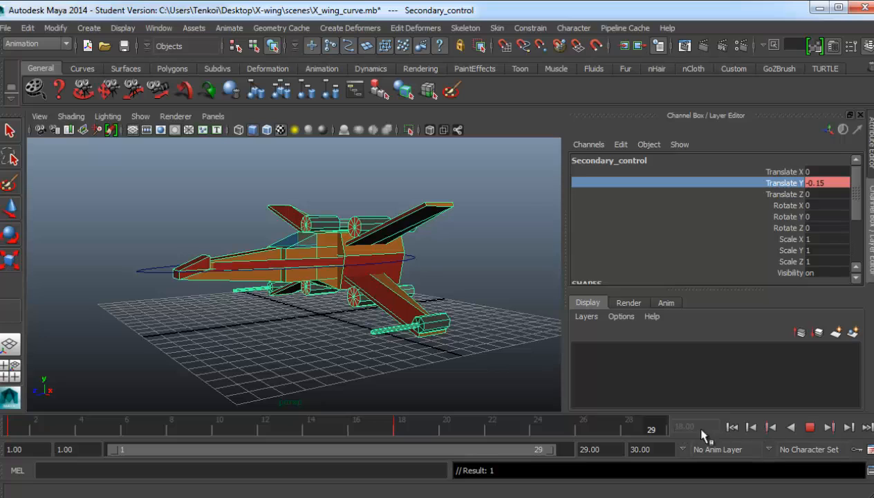
left_click_drag(550, 451, 567, 450)
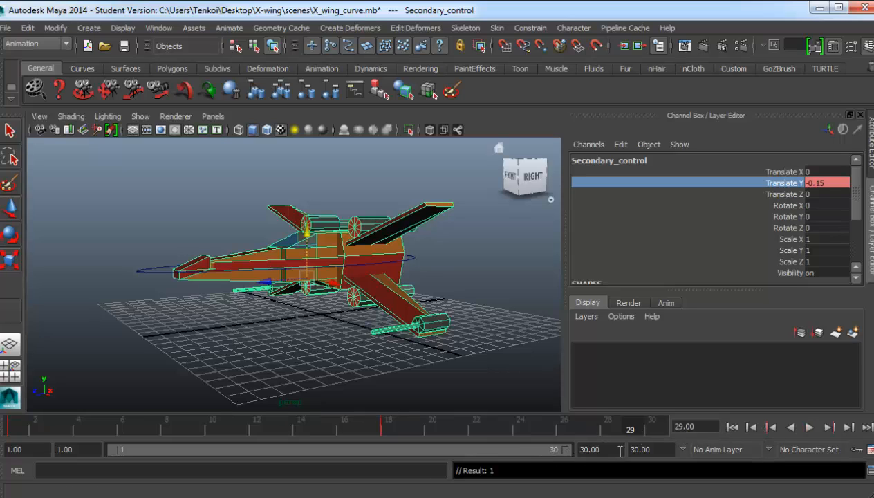
left_click(661, 429)
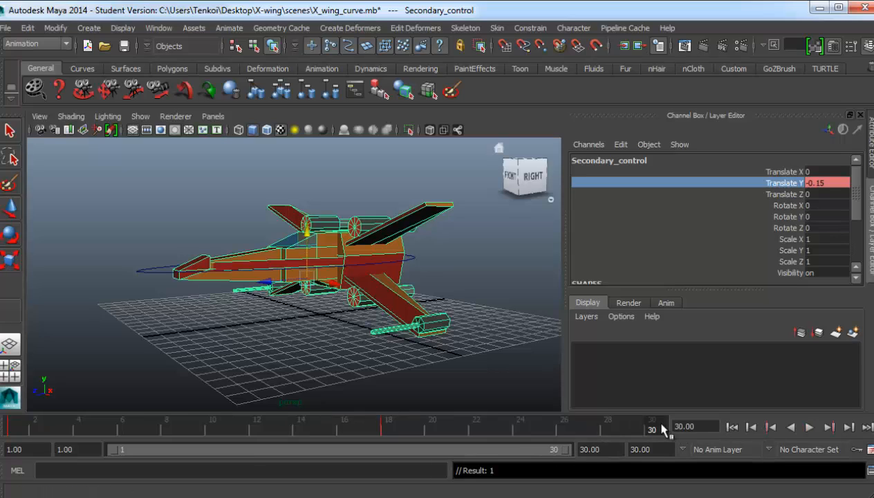
- Try setting Secondary_control's Translate Y to 0.5 at frame 30 without keying it, and play the animation
double_click(823, 184)
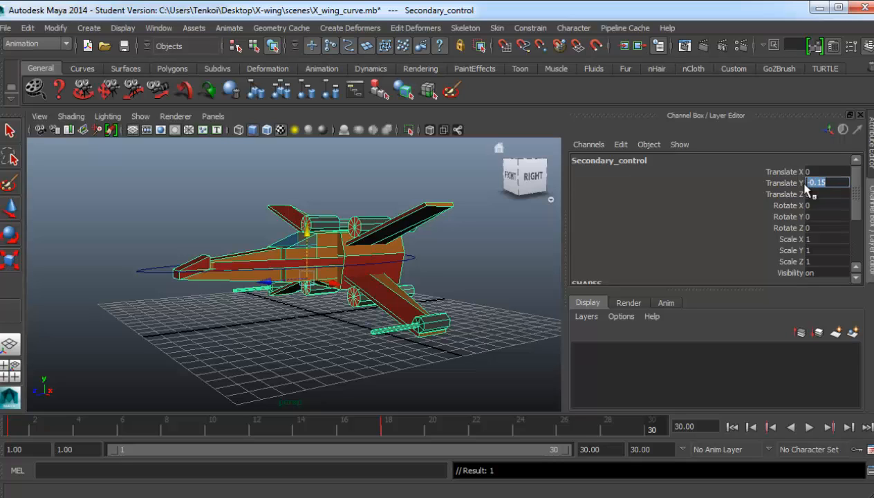
type(".5")
key("Return")
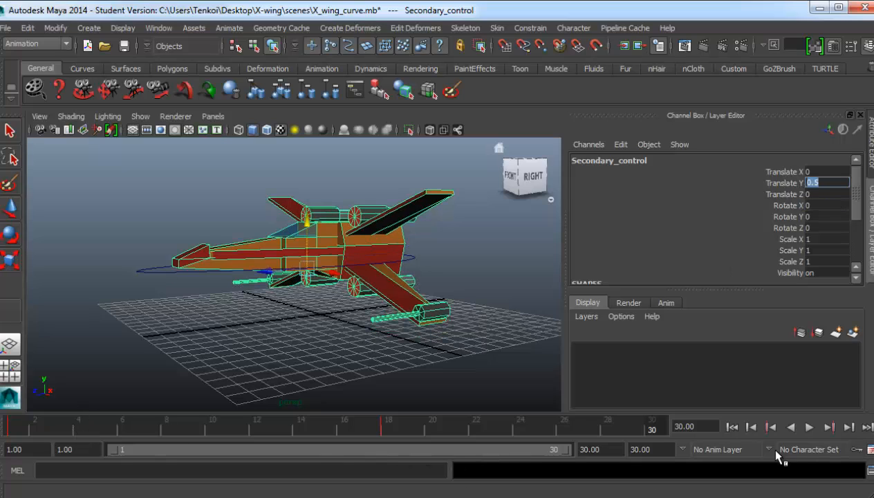
left_click(810, 427)
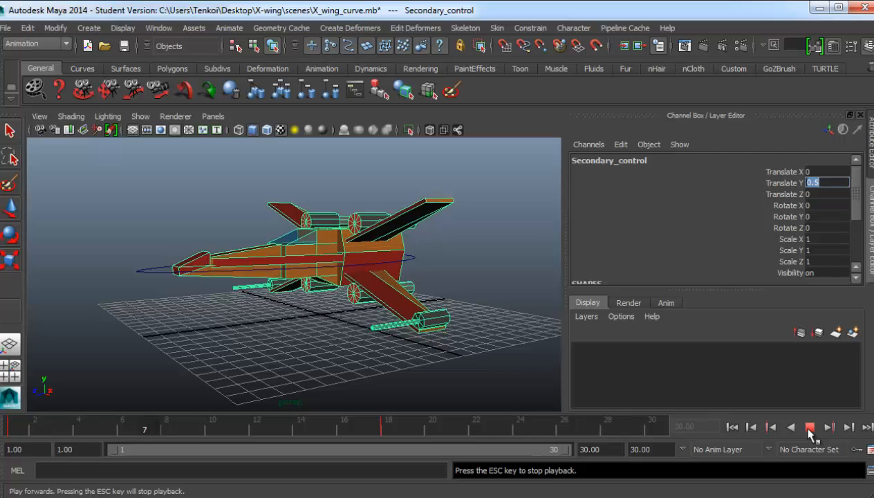
left_click(810, 428)
- Set Secondary_control's Translate Y to 0.5 at frame 30 and key that channel
left_click_drag(540, 430, 656, 428)
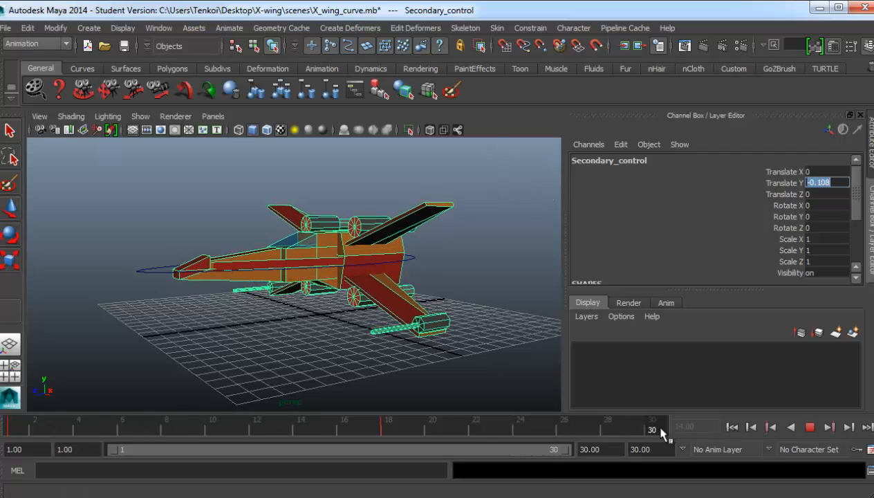
right_click(778, 184)
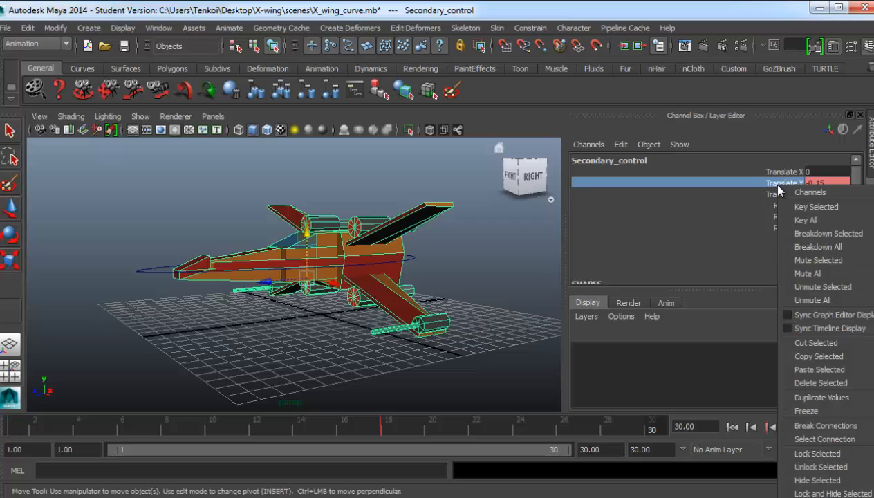
left_click(832, 183)
key("BackSpace")
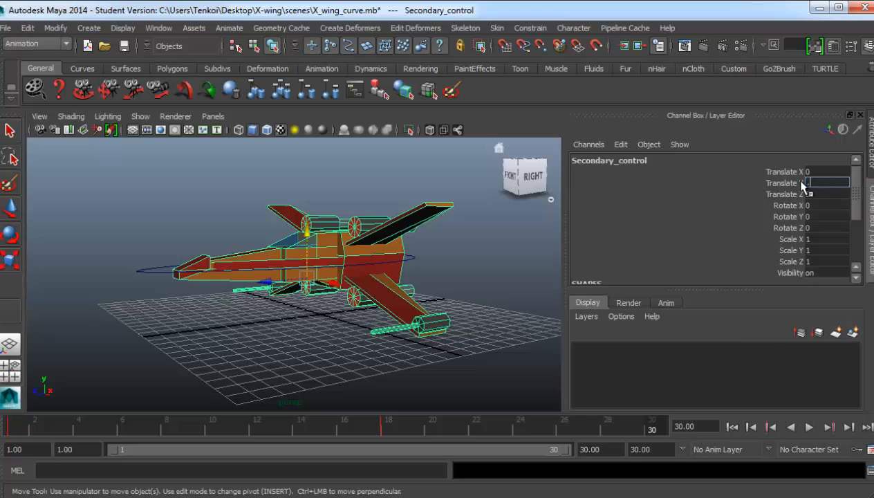
type(".5")
key("Return")
right_click(788, 182)
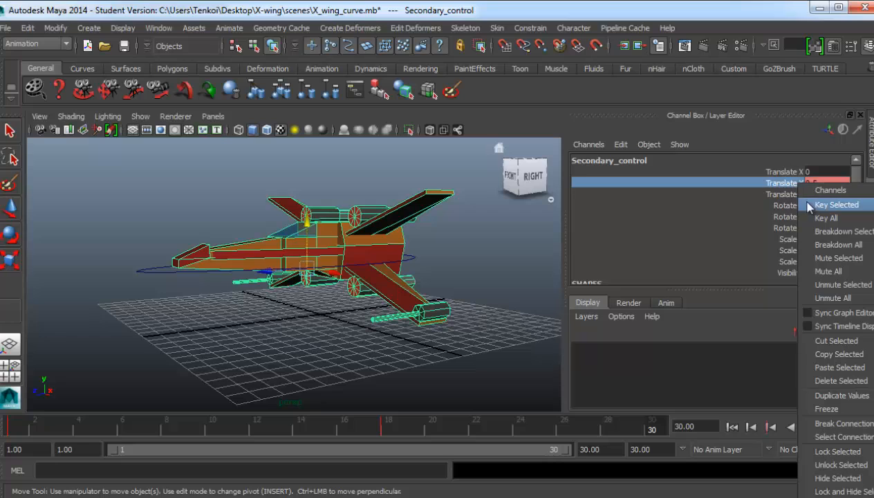
left_click(808, 203)
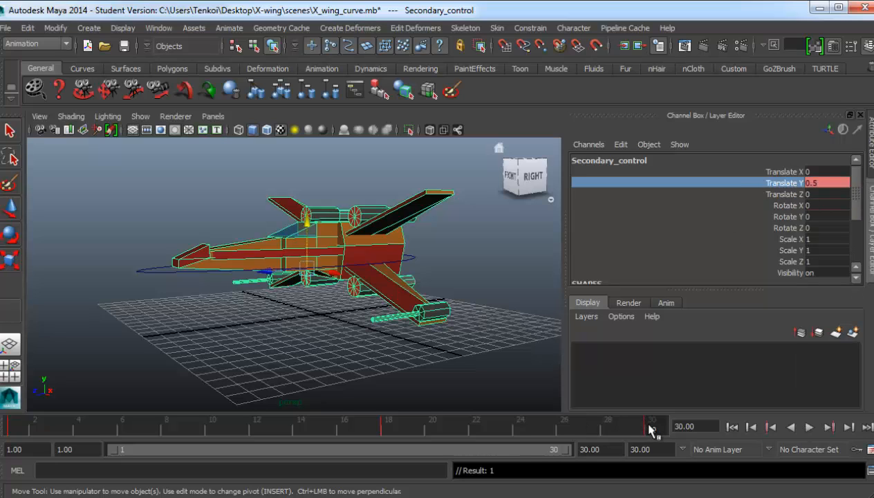
- Play the hover animation from frame 1 to check the motion, and stop playback
left_click(24, 432)
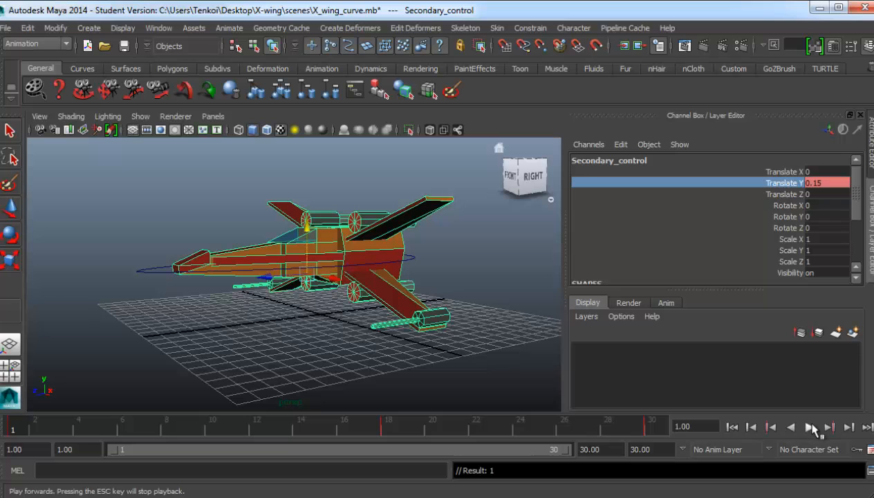
left_click(810, 427)
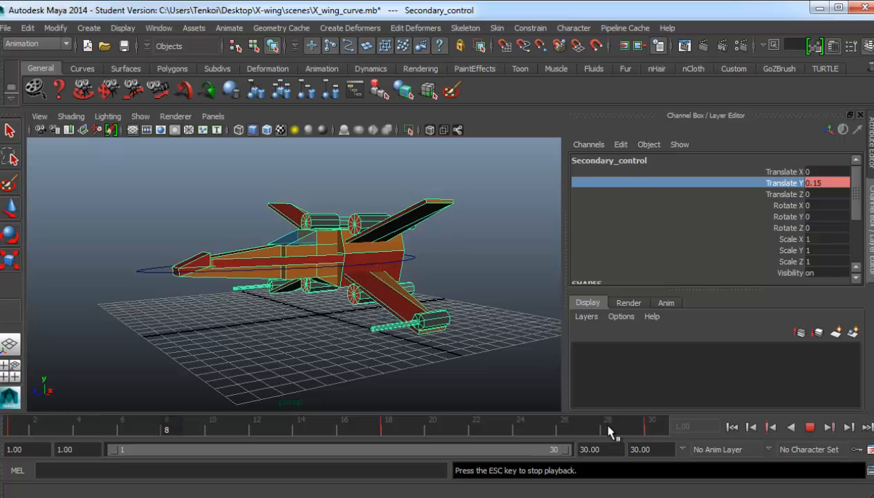
left_click(810, 426)
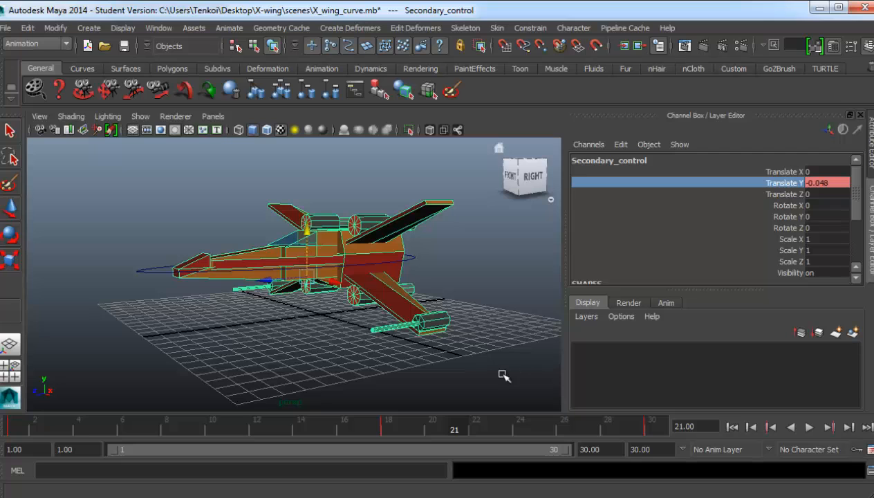
- Scrub the timeline and compare the X-wing's height at the keyed frames 1, 18 and 30
left_click_drag(28, 424, 652, 429)
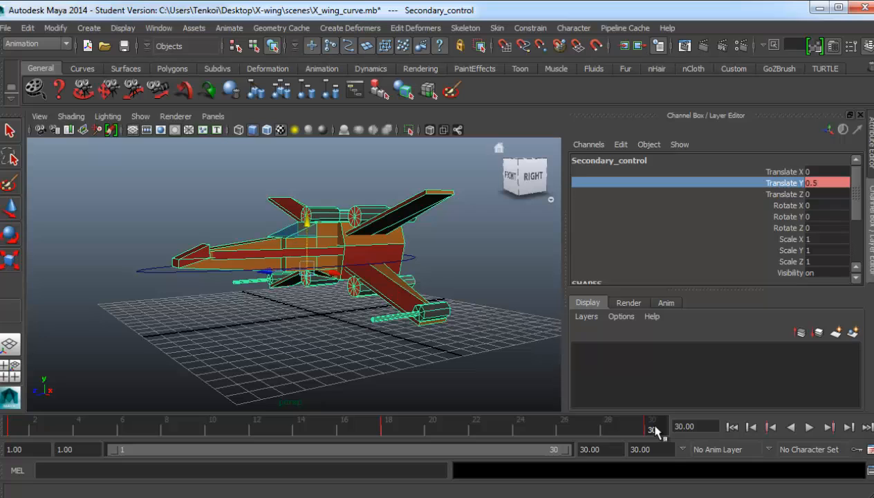
left_click(12, 429)
left_click(389, 426)
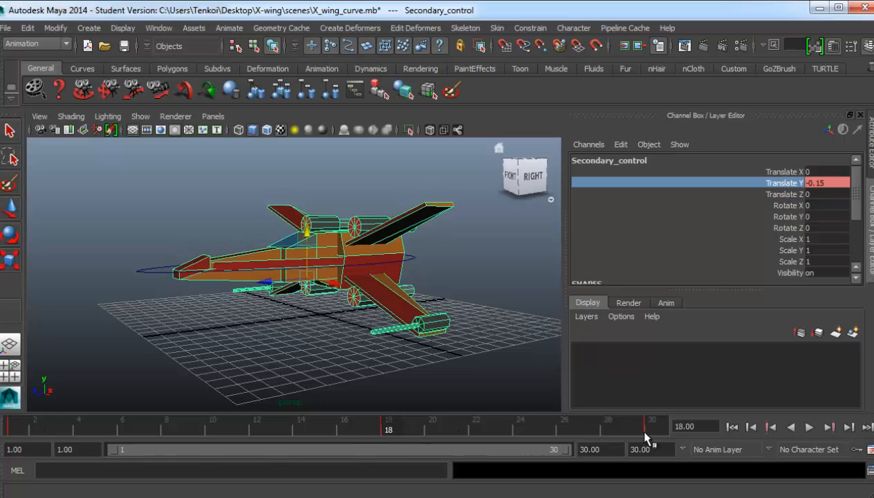
left_click(644, 429)
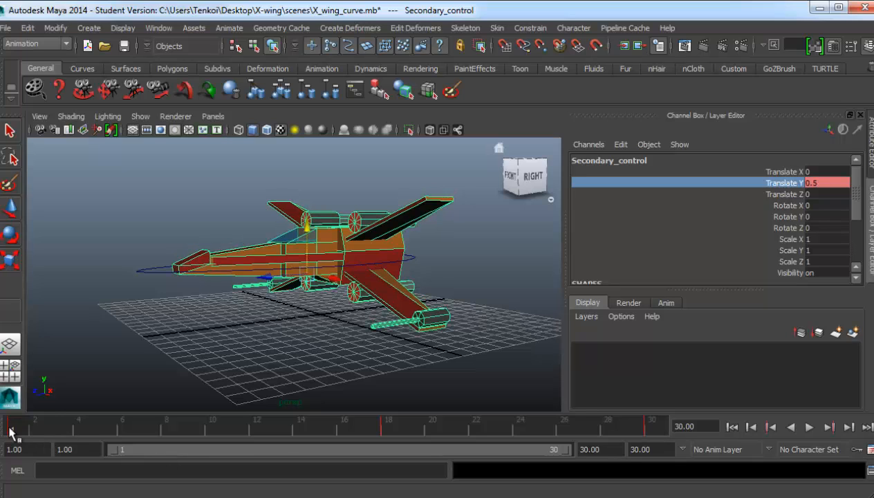
left_click(12, 430)
left_click(387, 427)
left_click(654, 428)
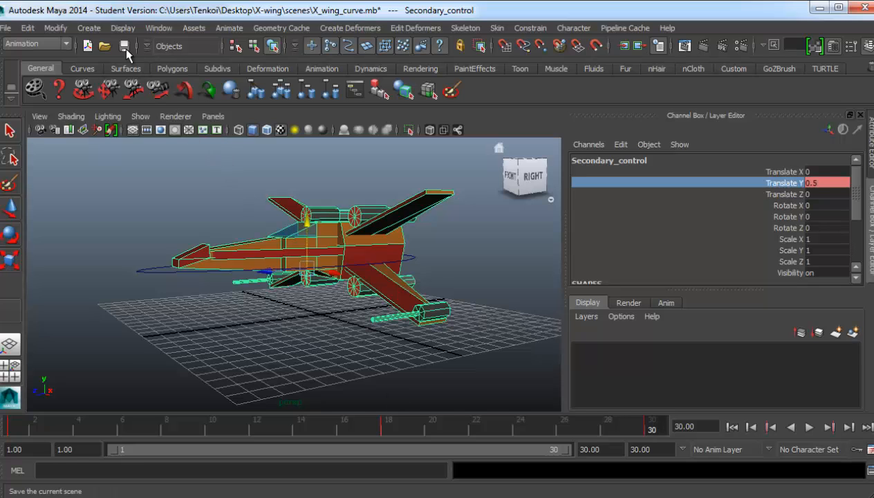
- Open the Graph Editor and frame Secondary_control's Translate Y curve
left_click(159, 29)
mouse_move(189, 76)
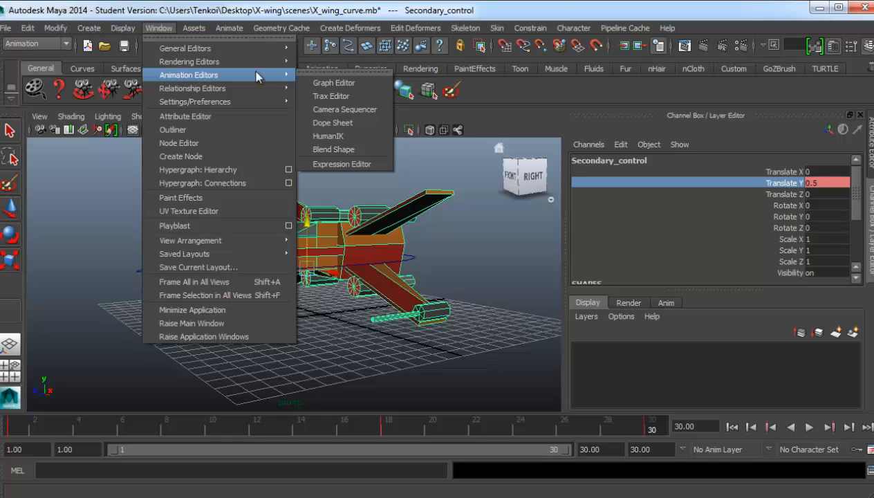
left_click(313, 83)
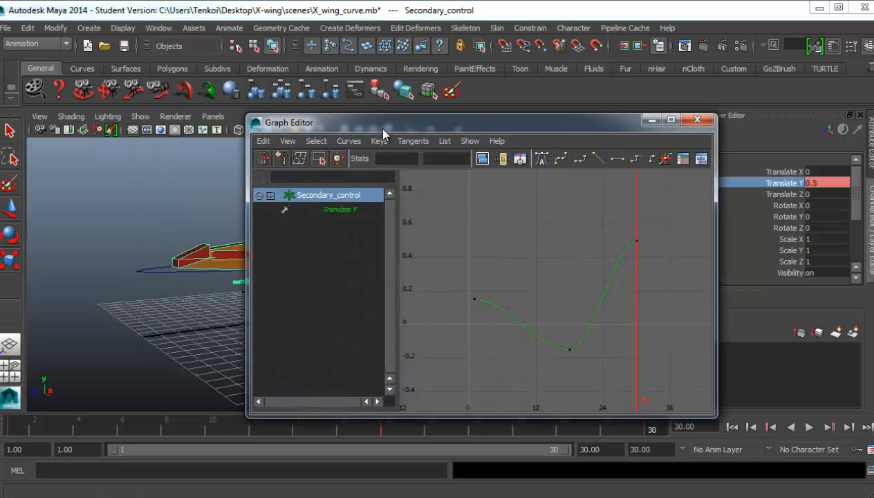
left_click_drag(392, 131, 250, 99)
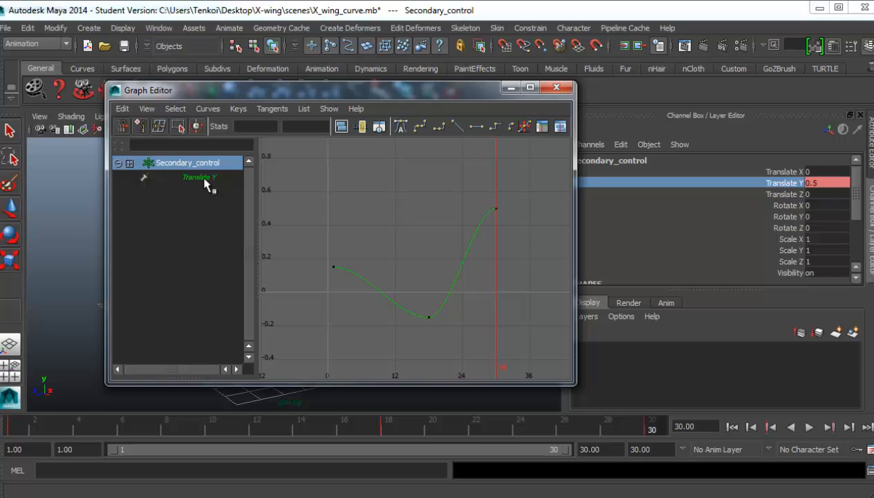
left_click(205, 181)
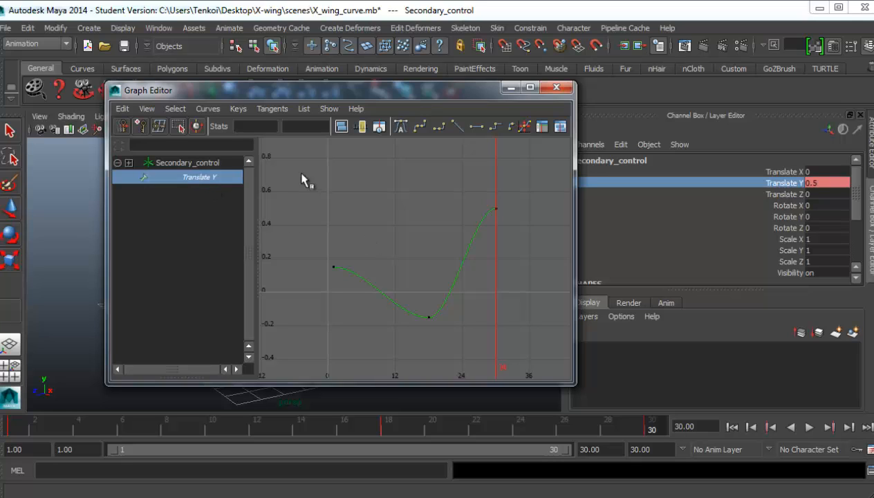
key("f")
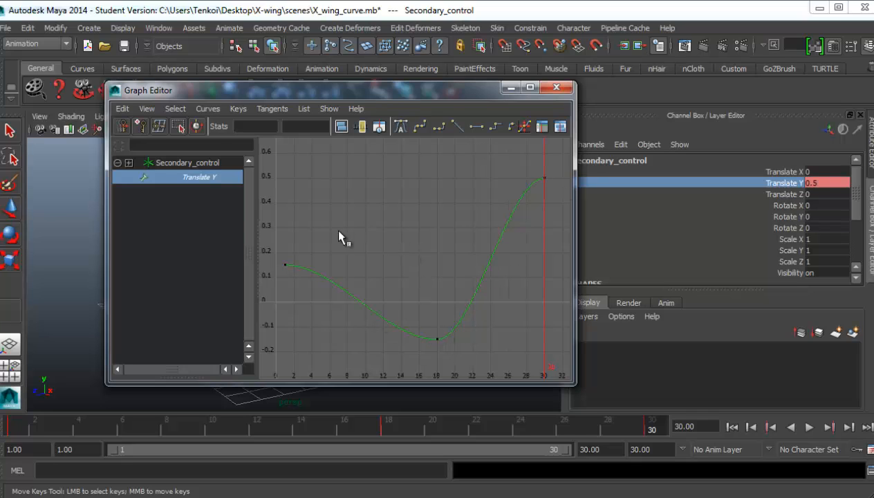
- Set the Translate Y curve's post infinity to Cycle, and display the infinity curves in the Graph Editor
left_click(207, 110)
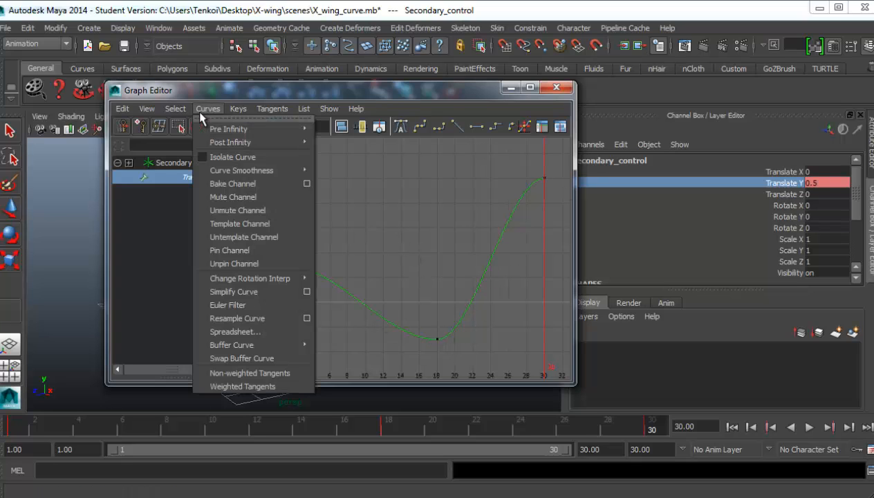
mouse_move(230, 142)
left_click(373, 149)
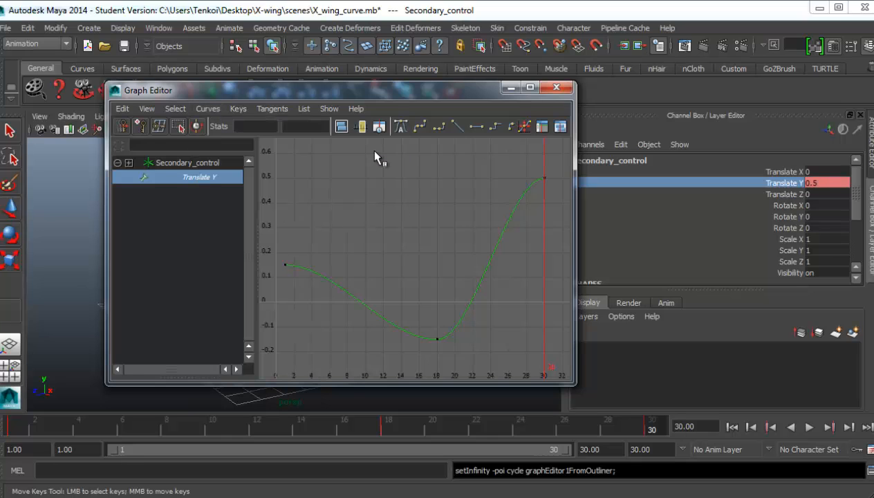
left_click(146, 109)
left_click(183, 266)
scroll(342, 277, "down", 6)
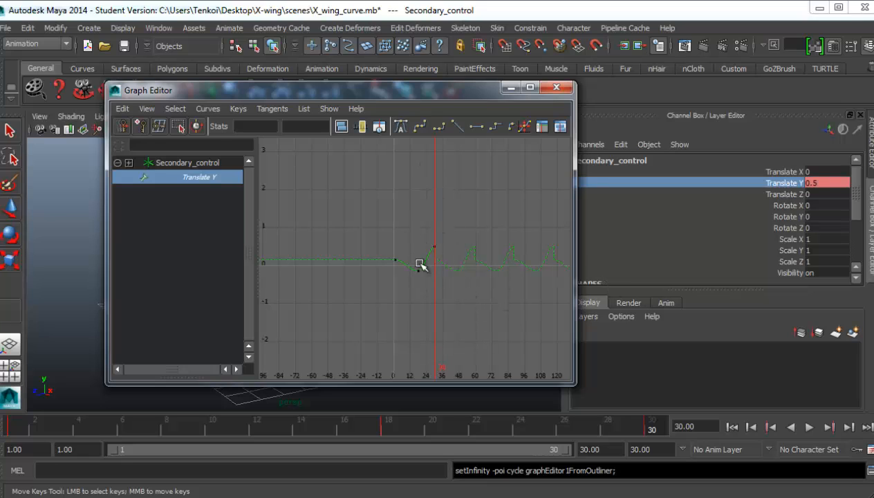
scroll(421, 264, "up", 5)
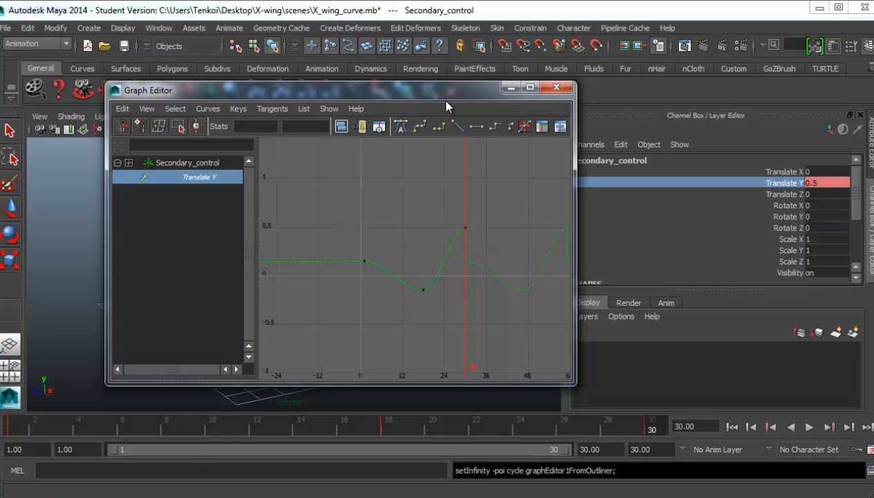
- Uncover the X-wing behind the Graph Editor and play the animation to check the loop
left_click_drag(440, 90, 431, 394)
left_click(809, 429)
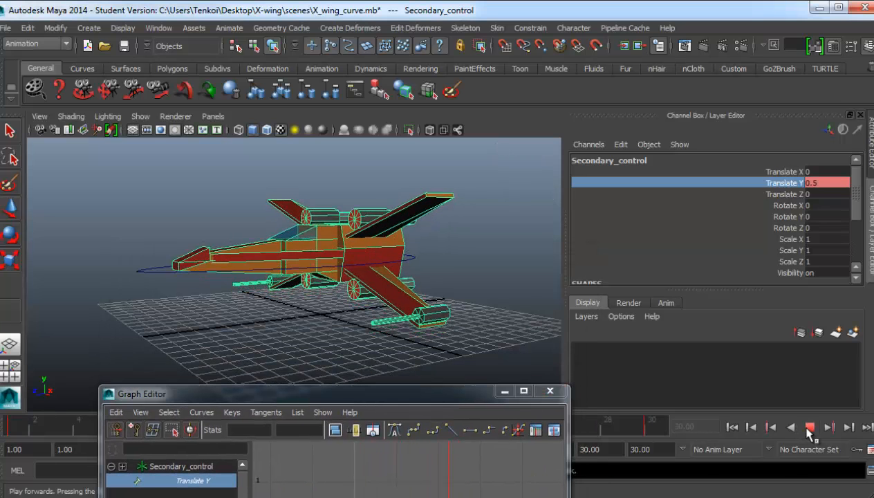
left_click(809, 429)
- Lower the frame 30 key on the Translate Y curve to 0.15, matching the key at frame 1
left_click_drag(436, 398, 367, 199)
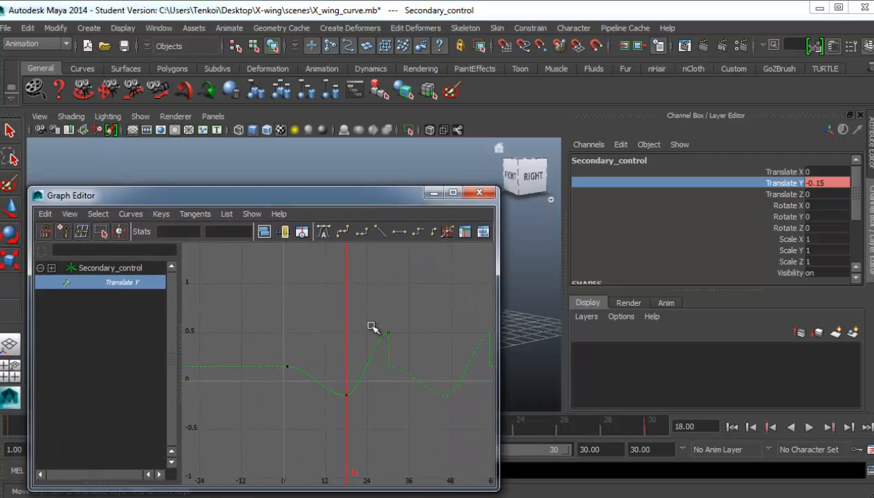
left_click_drag(374, 323, 413, 346)
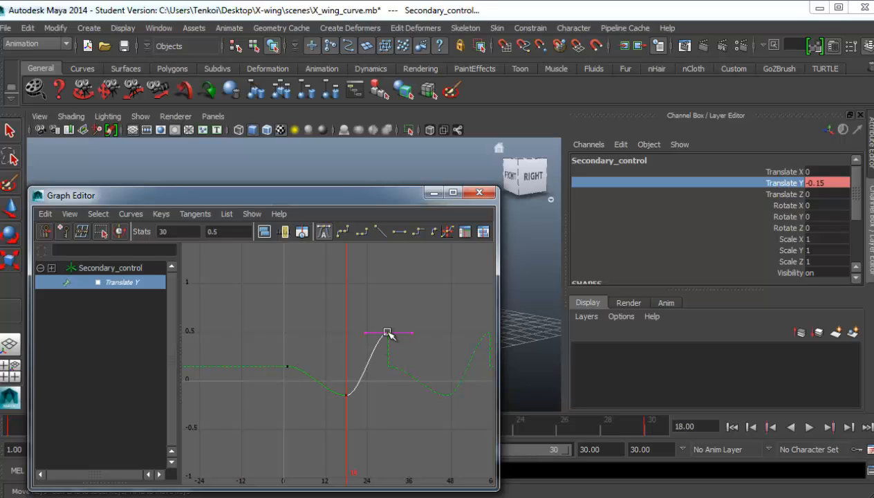
left_click_drag(366, 314, 415, 341)
middle_click_drag(389, 334, 390, 368)
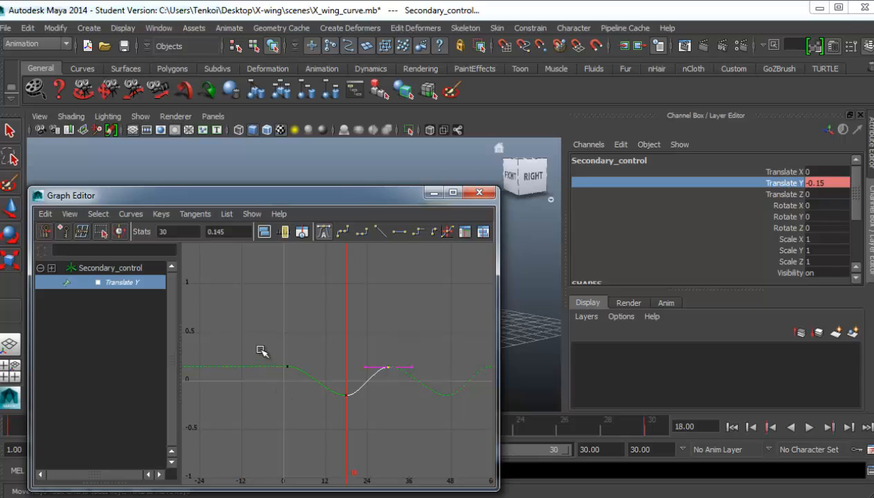
left_click_drag(259, 349, 297, 377)
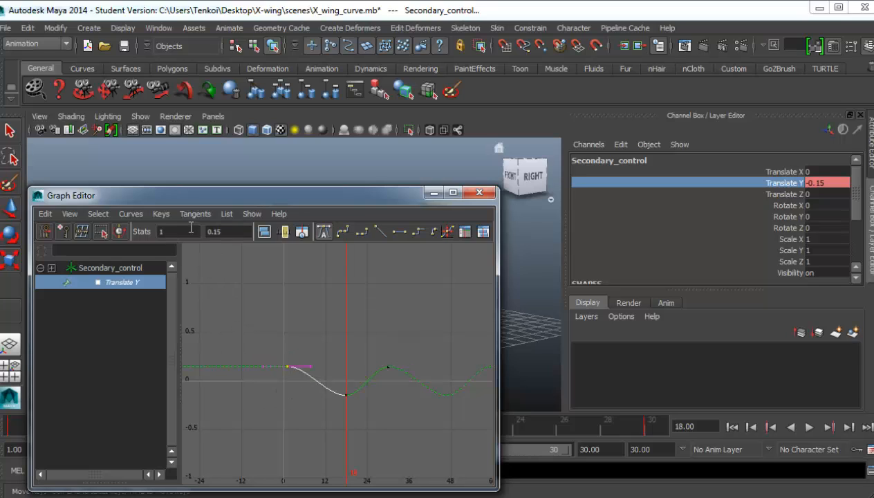
left_click_drag(353, 335, 426, 386)
double_click(230, 231)
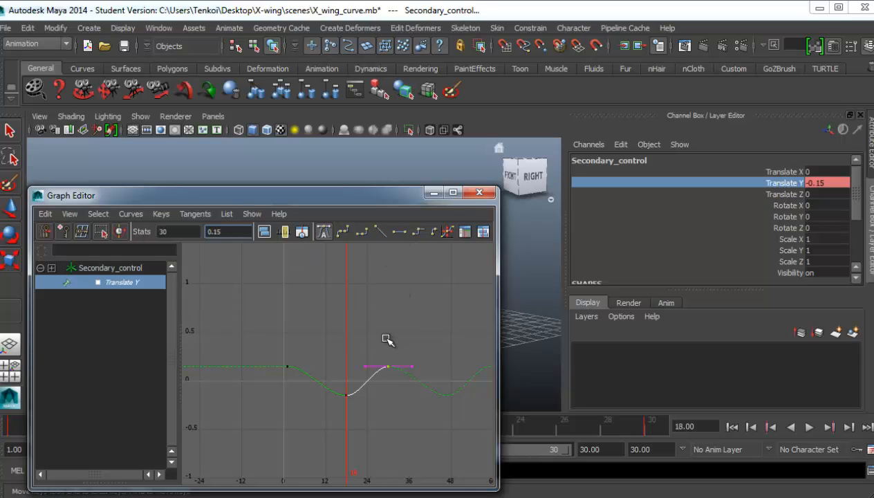
- Apply flat tangents to the frame 30 and frame 1 keys of the Translate Y curve
left_click_drag(387, 339, 400, 382)
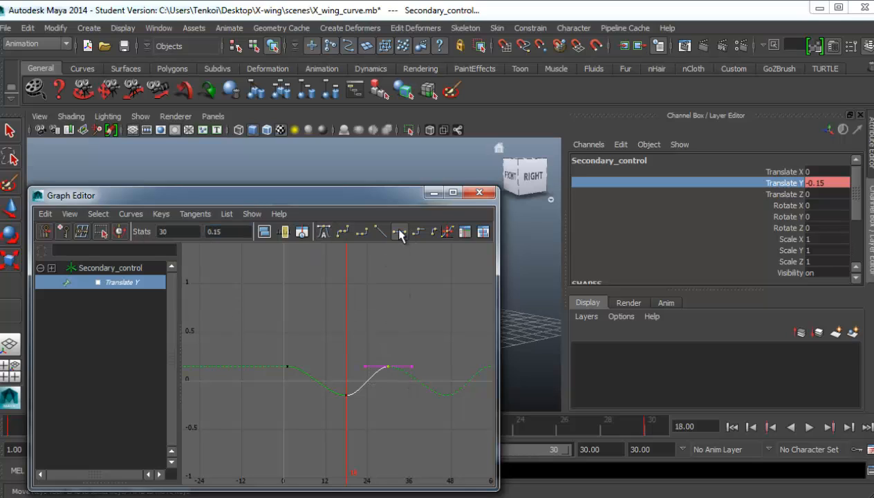
left_click_drag(254, 348, 307, 387)
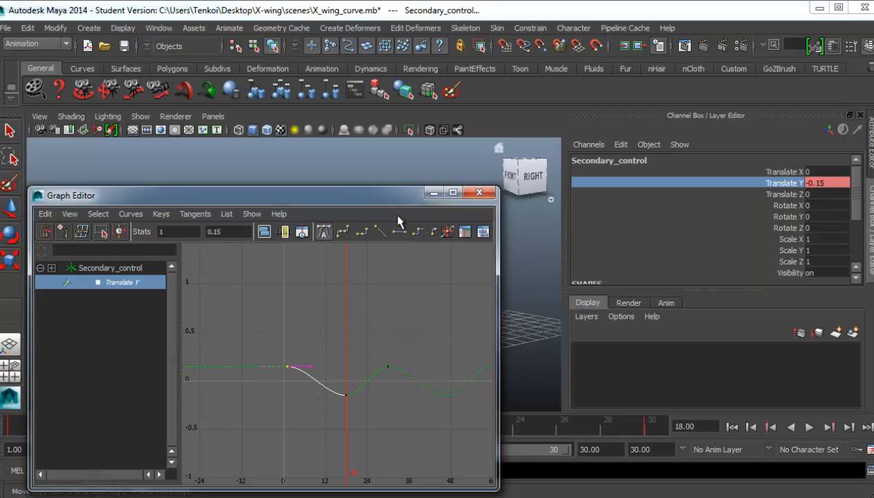
left_click(400, 232)
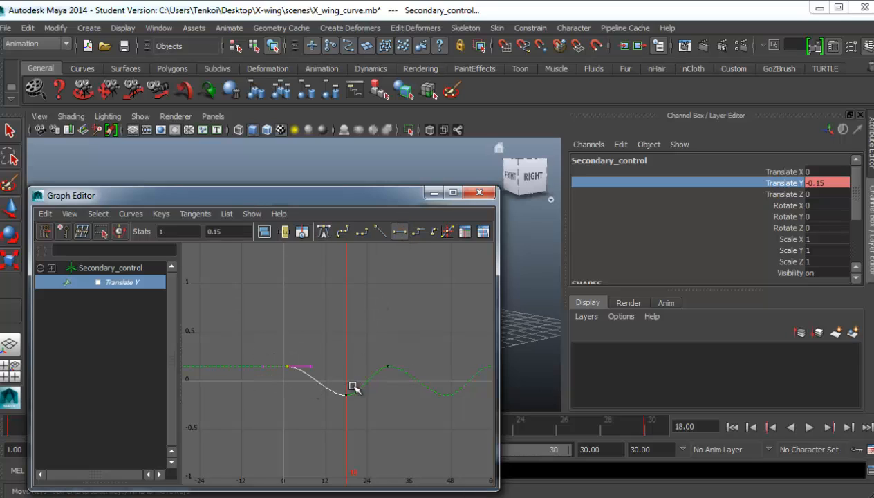
- Uncover the X-wing behind the Graph Editor, play the animation to check the hover loop, and stop playback
left_click_drag(379, 197, 428, 454)
left_click(810, 427)
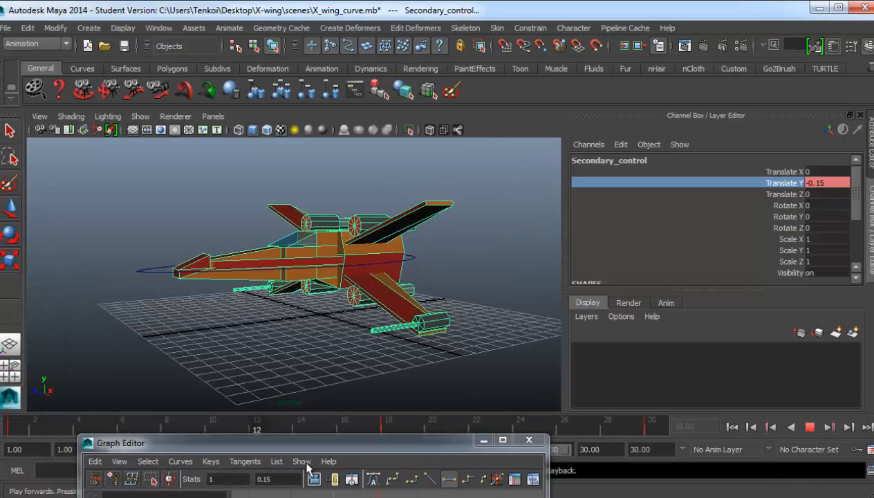
left_click_drag(280, 448, 689, 121)
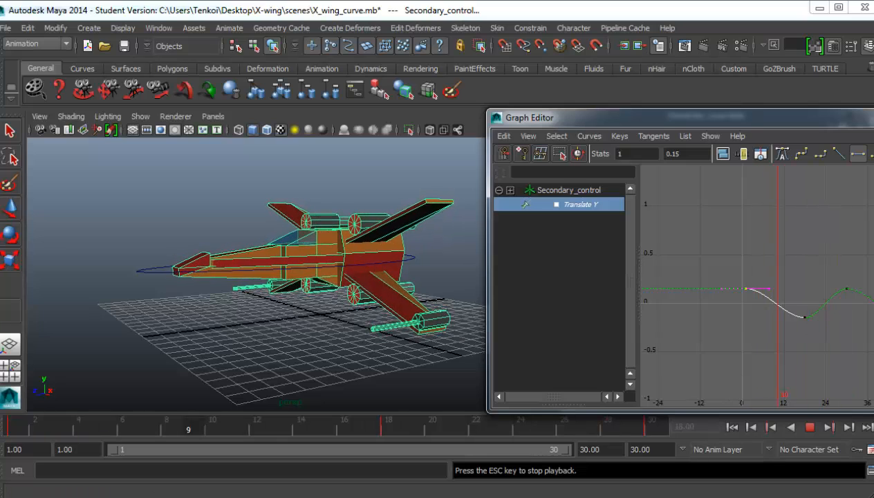
key("Escape")
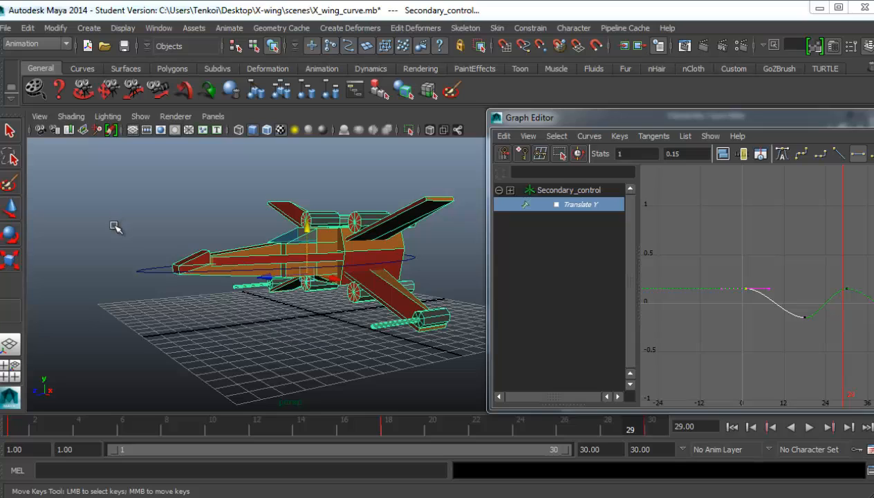
- Save the scene under the name X_wing_curve_control.mb in the scenes folder, overwriting the existing file and accepting the student version notice
left_click(12, 28)
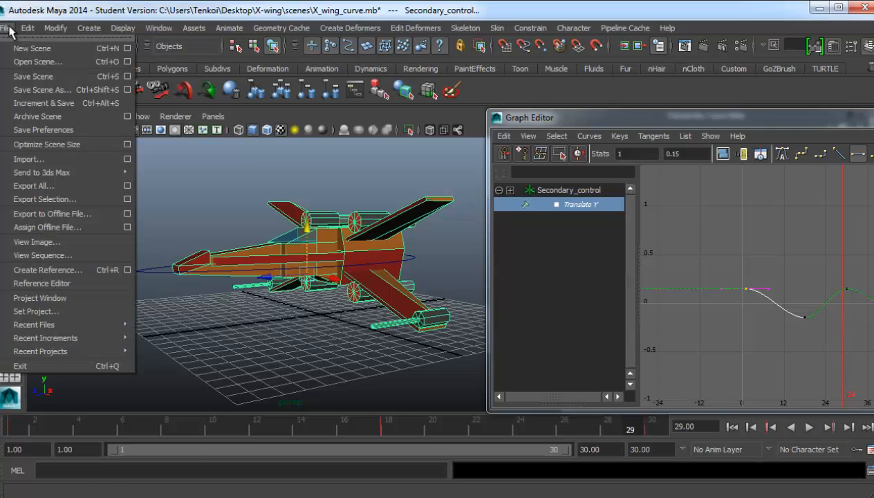
left_click(29, 88)
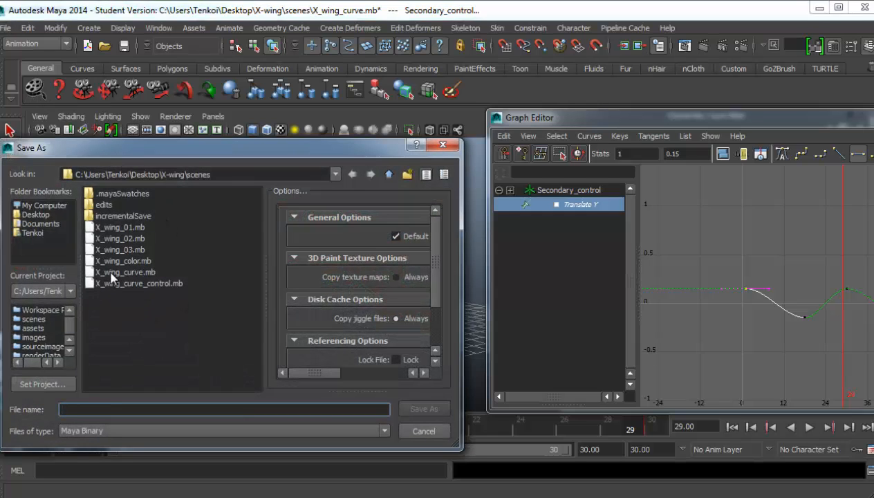
left_click(131, 284)
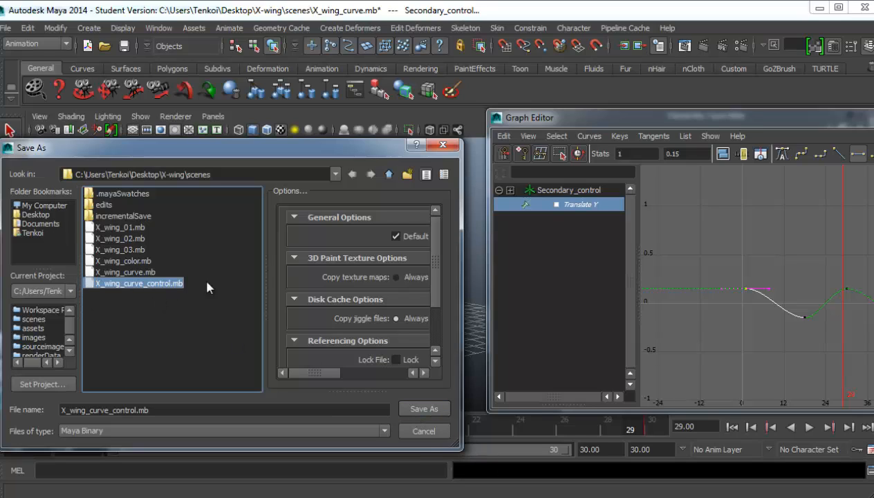
left_click(426, 410)
left_click(197, 316)
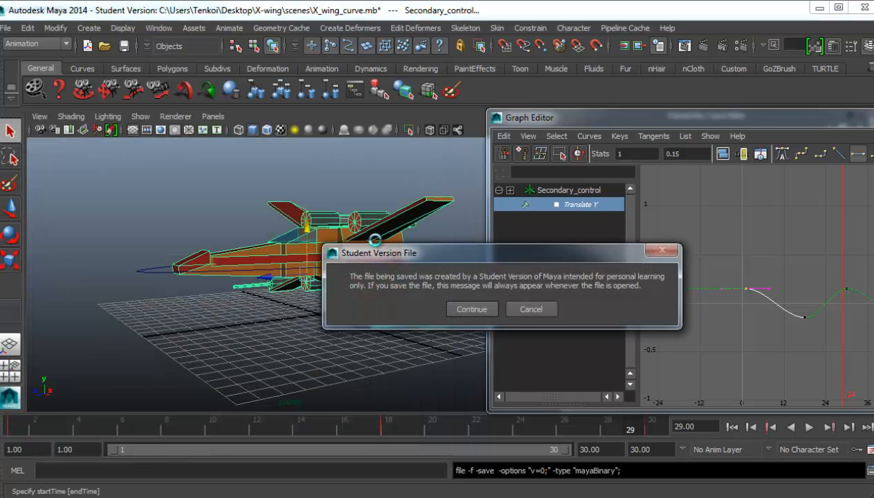
left_click(456, 310)
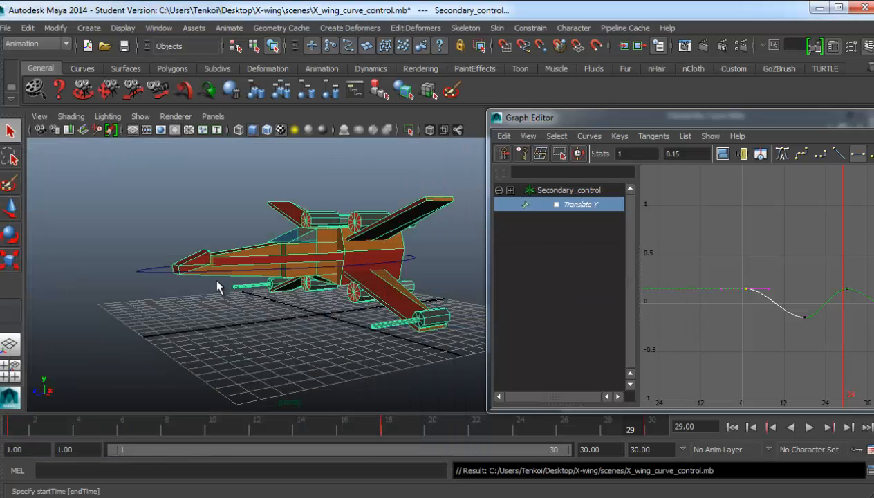